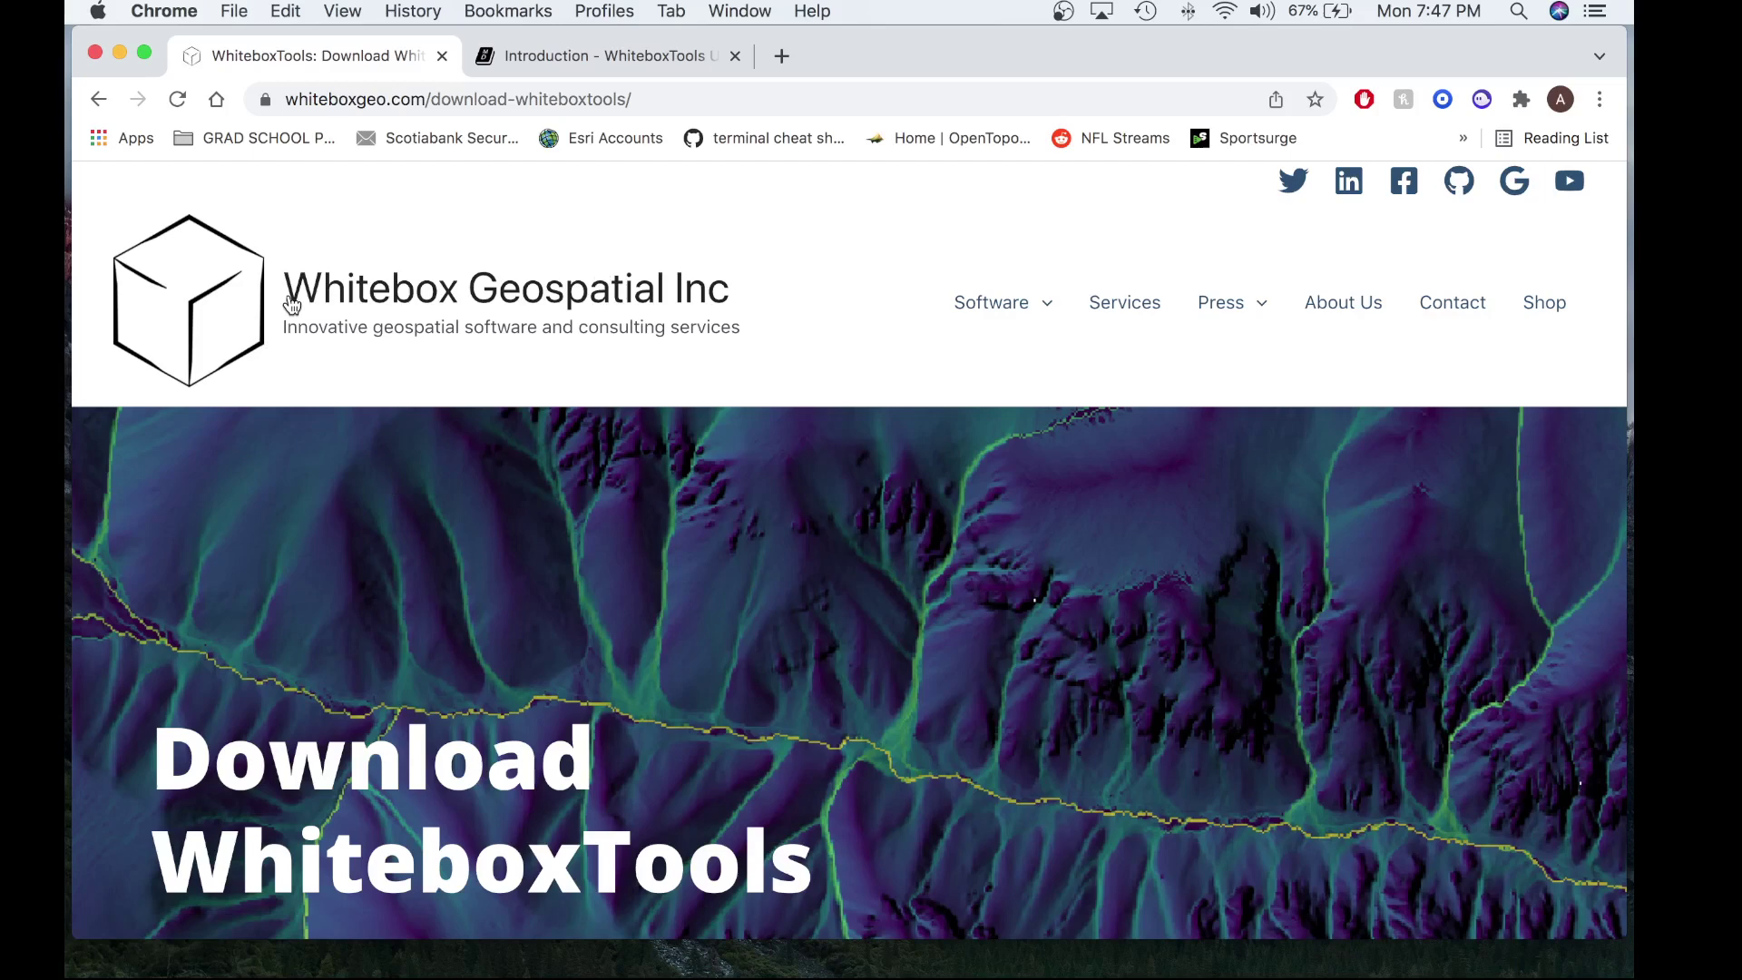
- Scroll the download page and open, then collapse, the macOS Intel build's download form
scroll(292, 304, "down", 4)
scroll(292, 304, "down", 5)
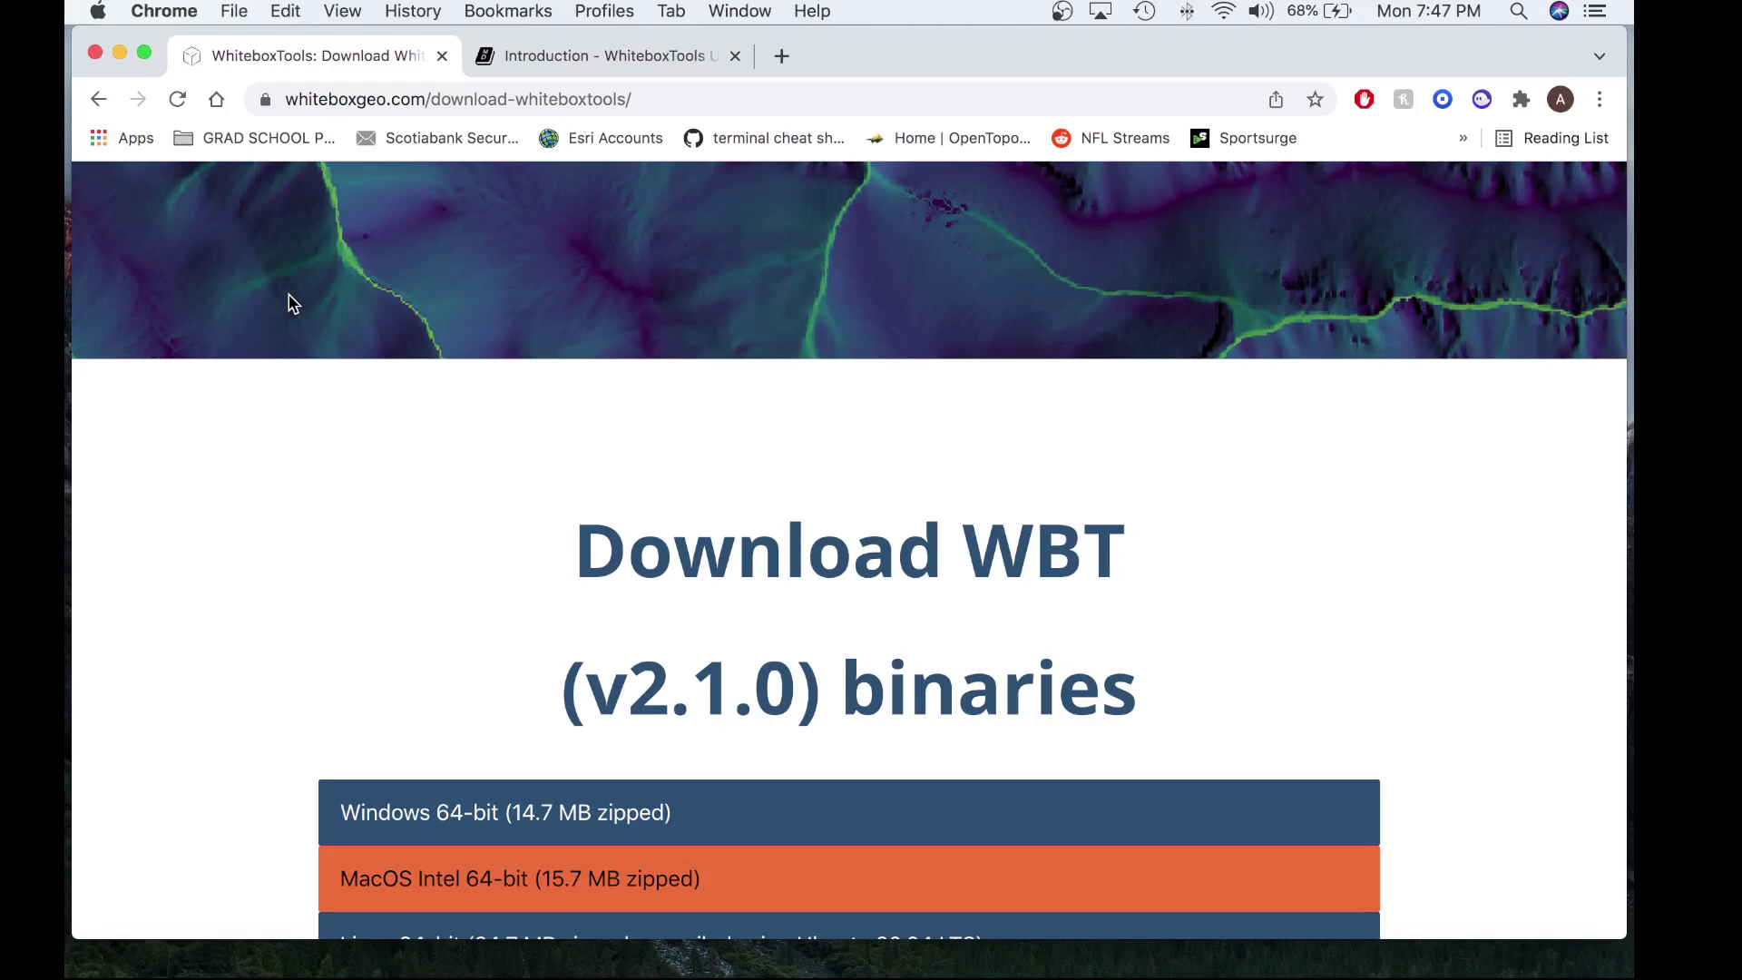
scroll(458, 434, "down", 4)
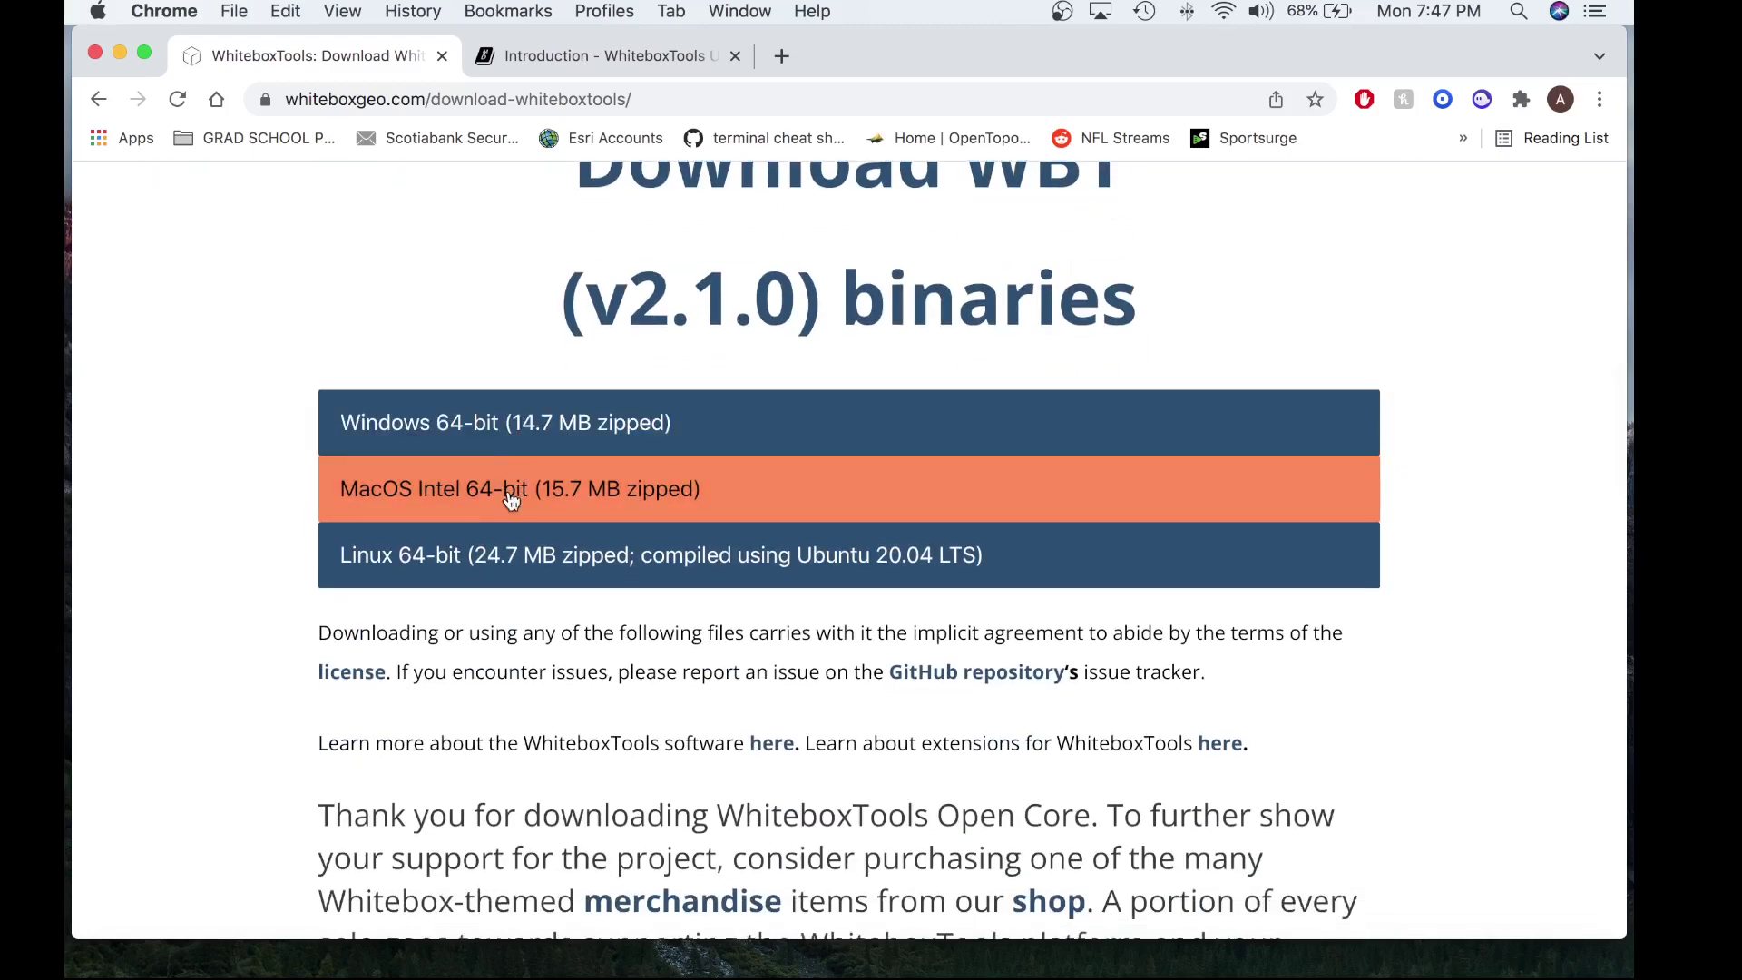
scroll(511, 499, "down", 1)
left_click(541, 480)
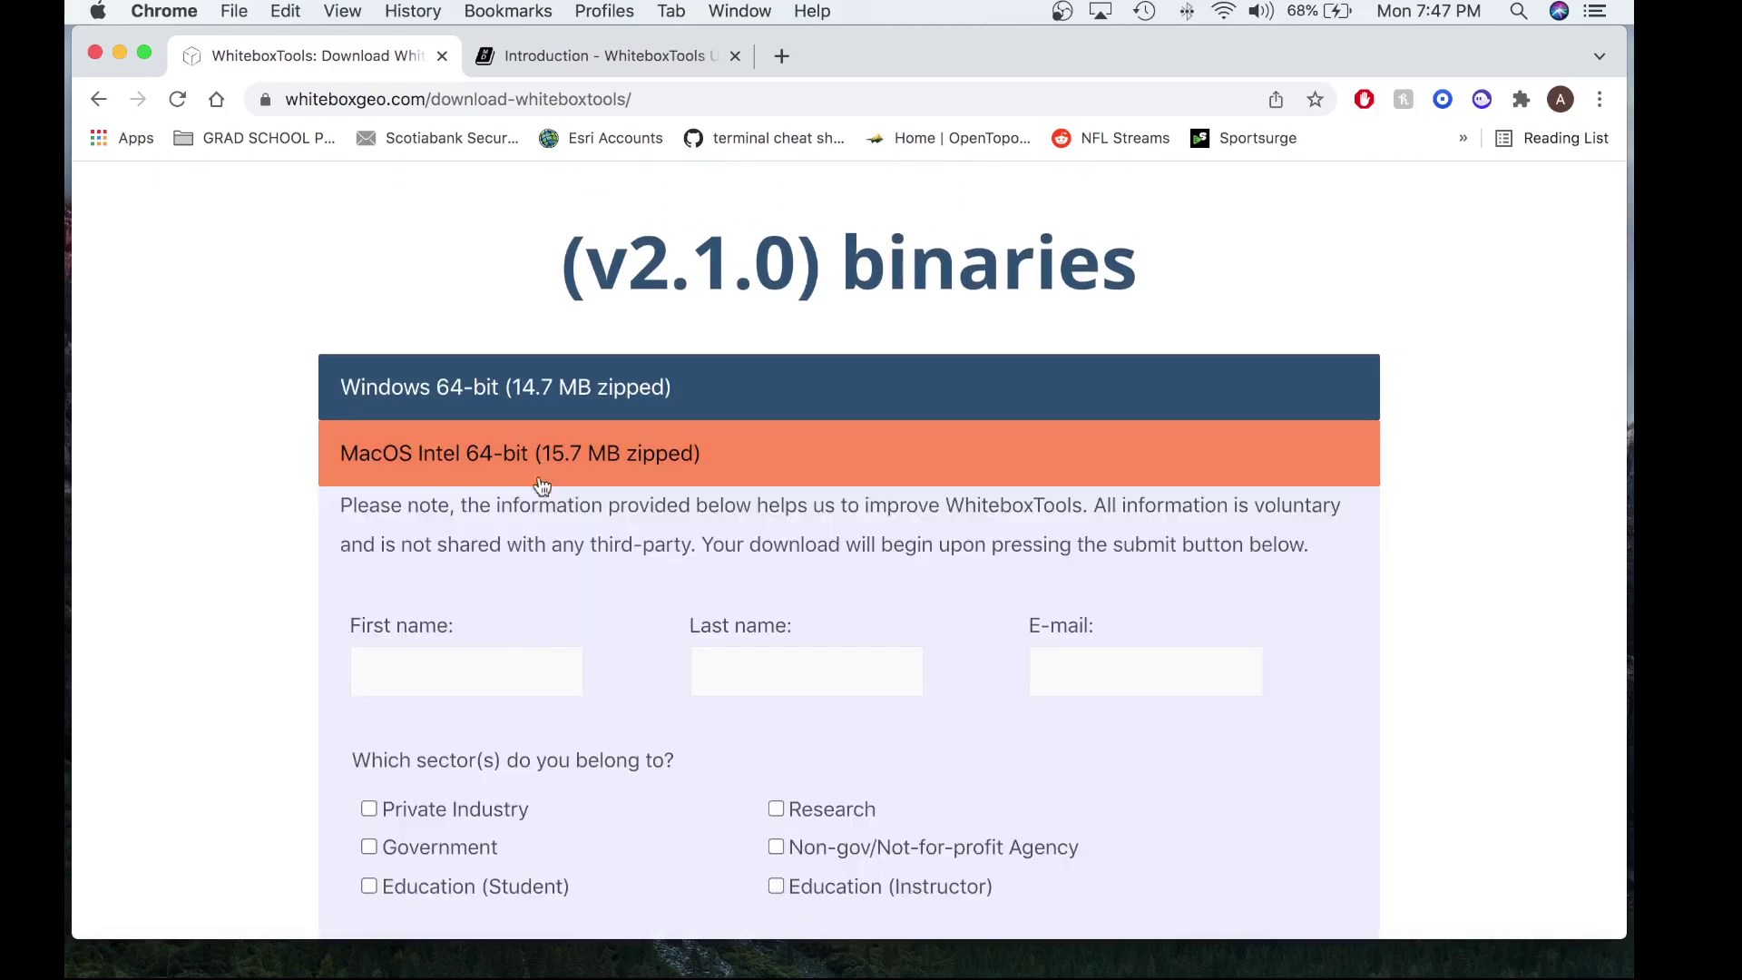
scroll(522, 675, "down", 9)
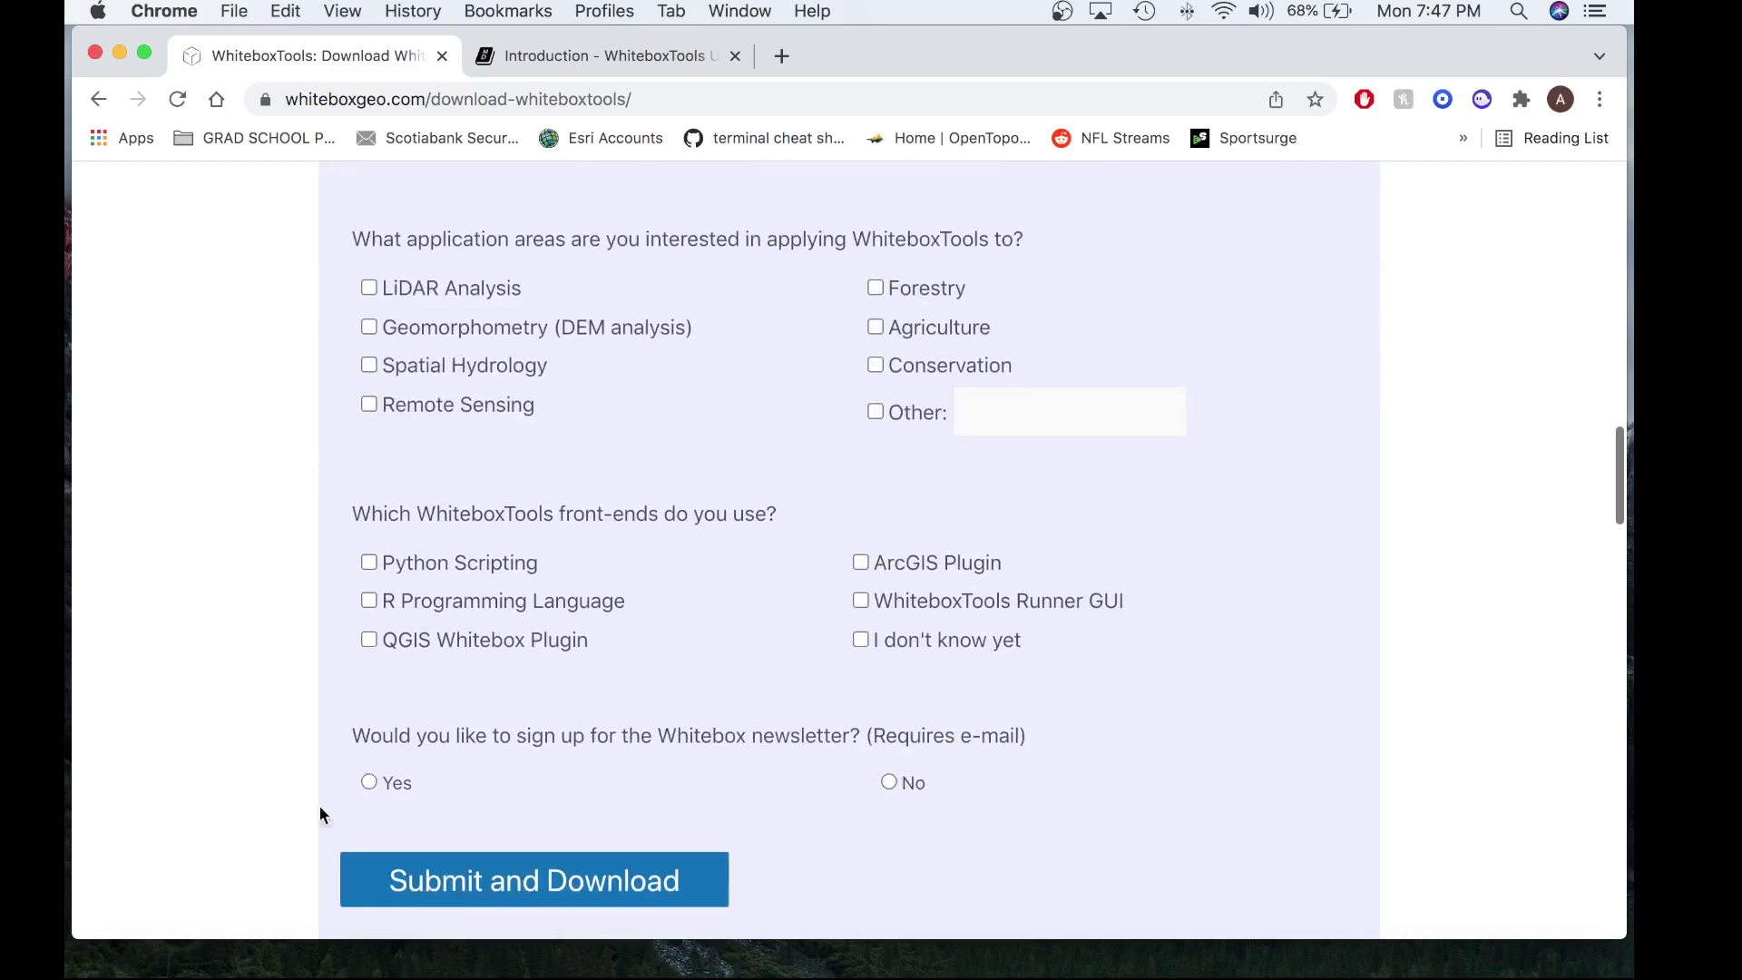
scroll(544, 780, "up", 9)
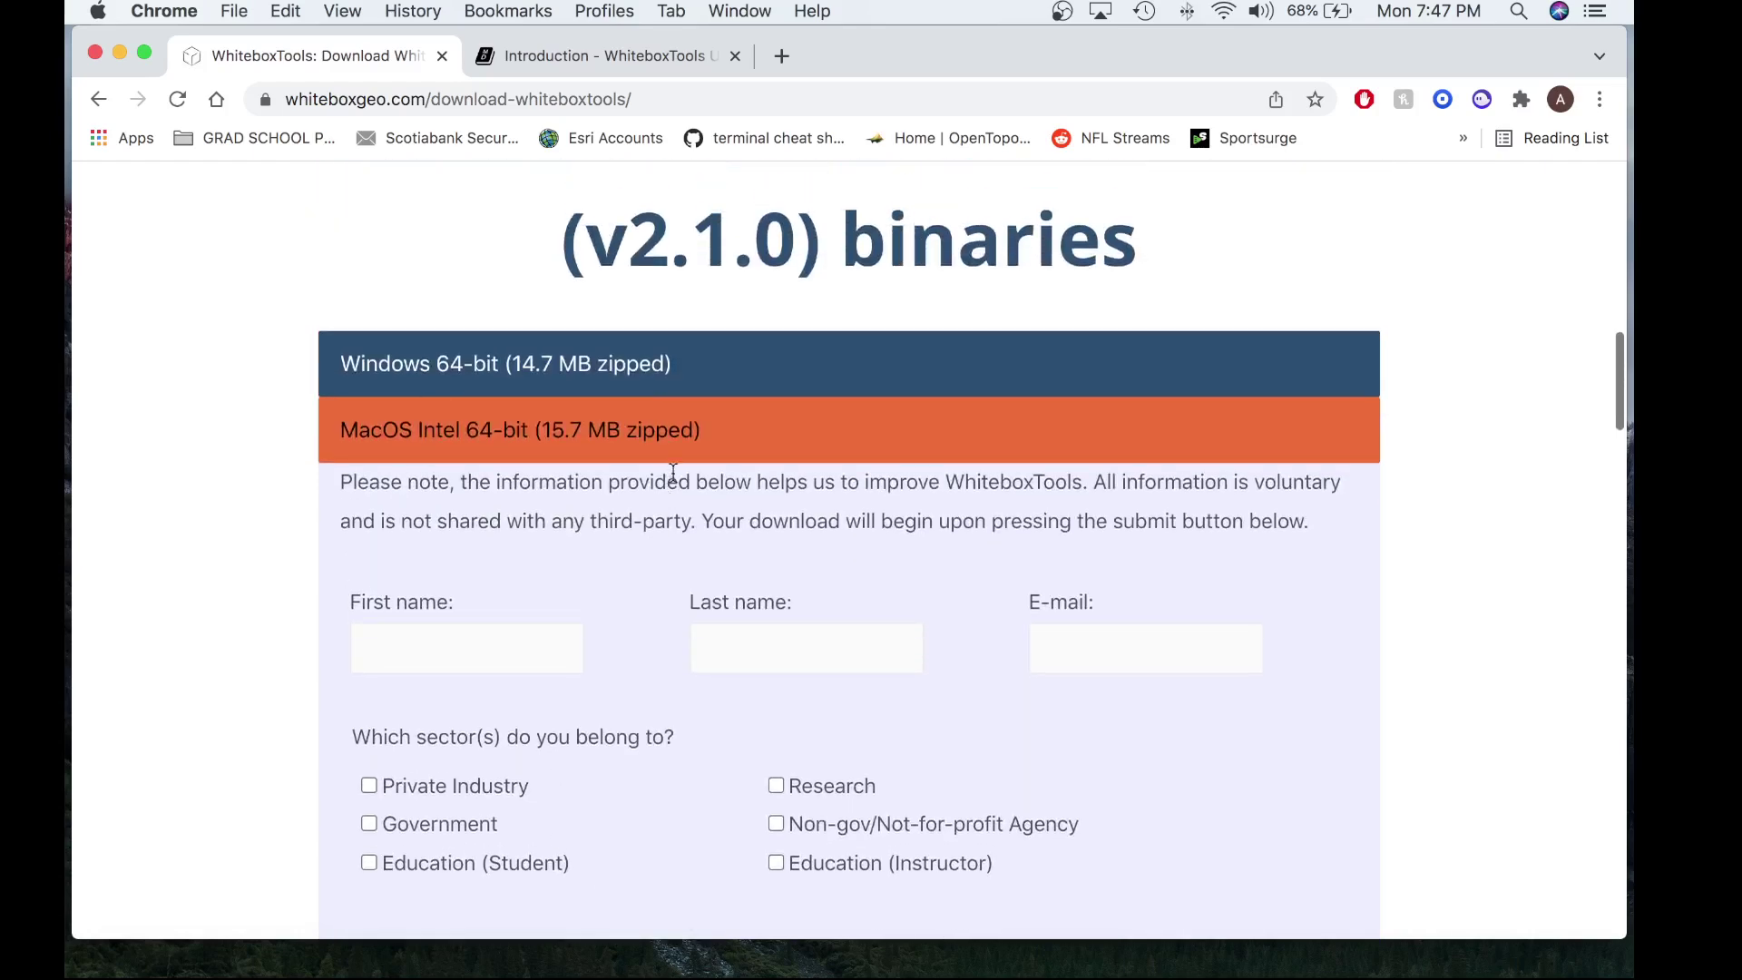
left_click(695, 444)
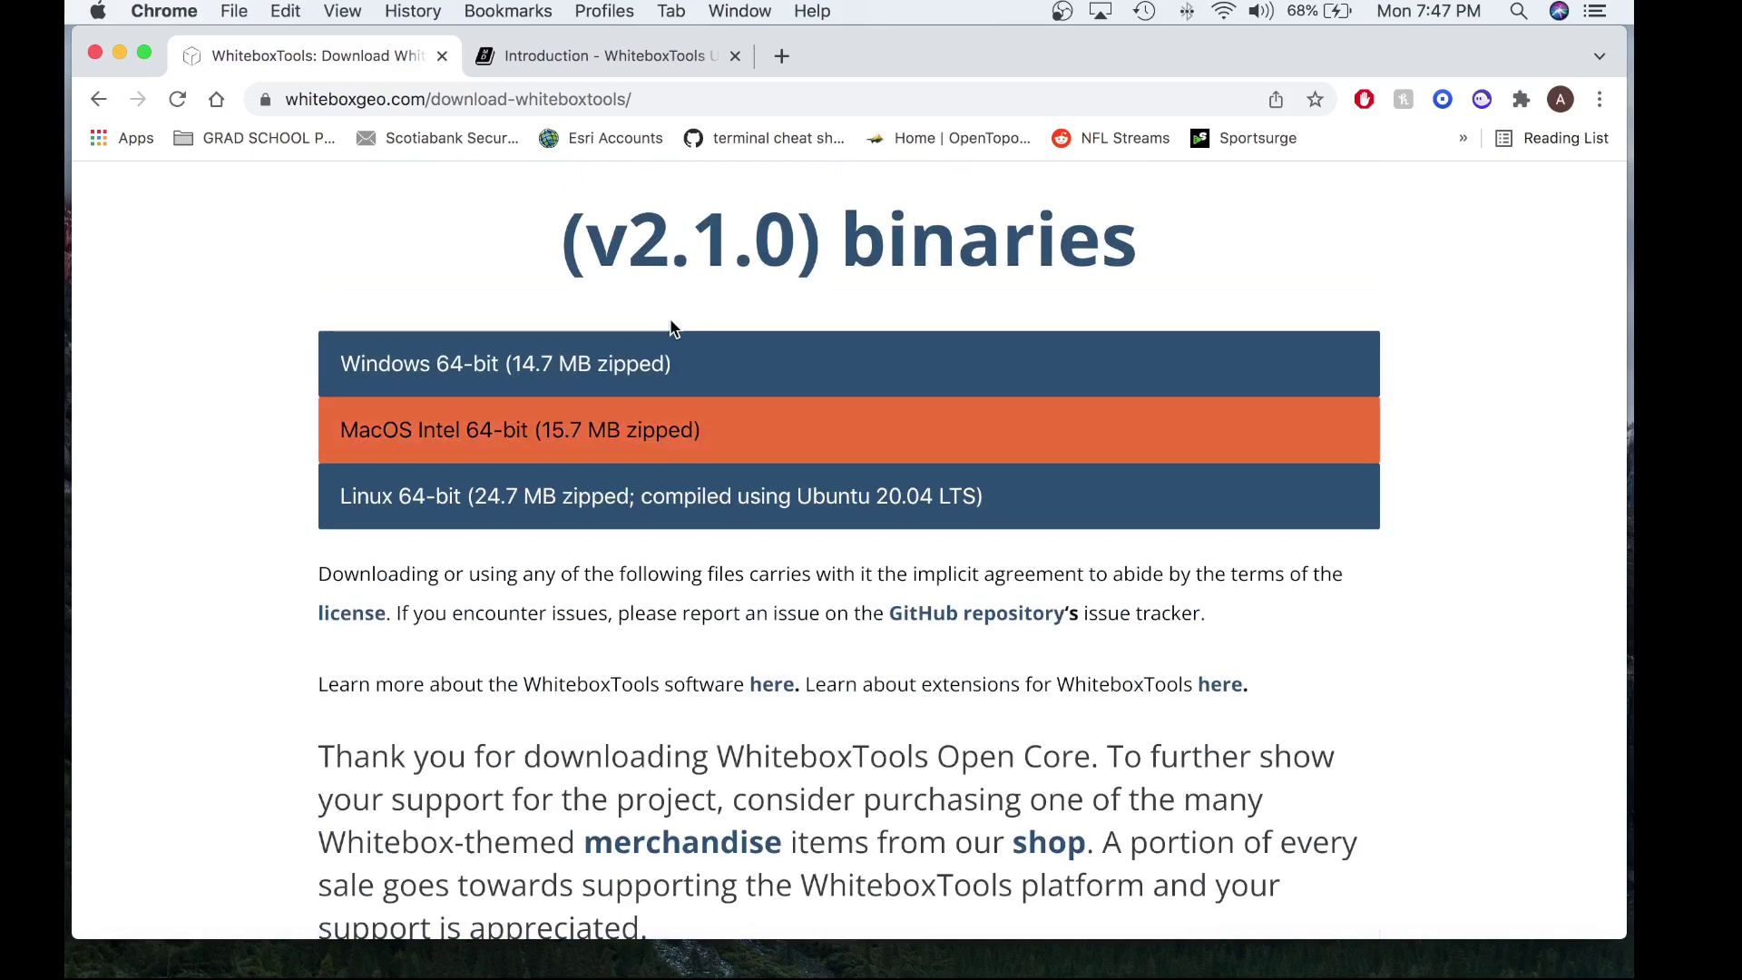
- Show the User Manual's 3.8 WhiteboxTools extensions chapter, scrolled to its Python install script
left_click(616, 55)
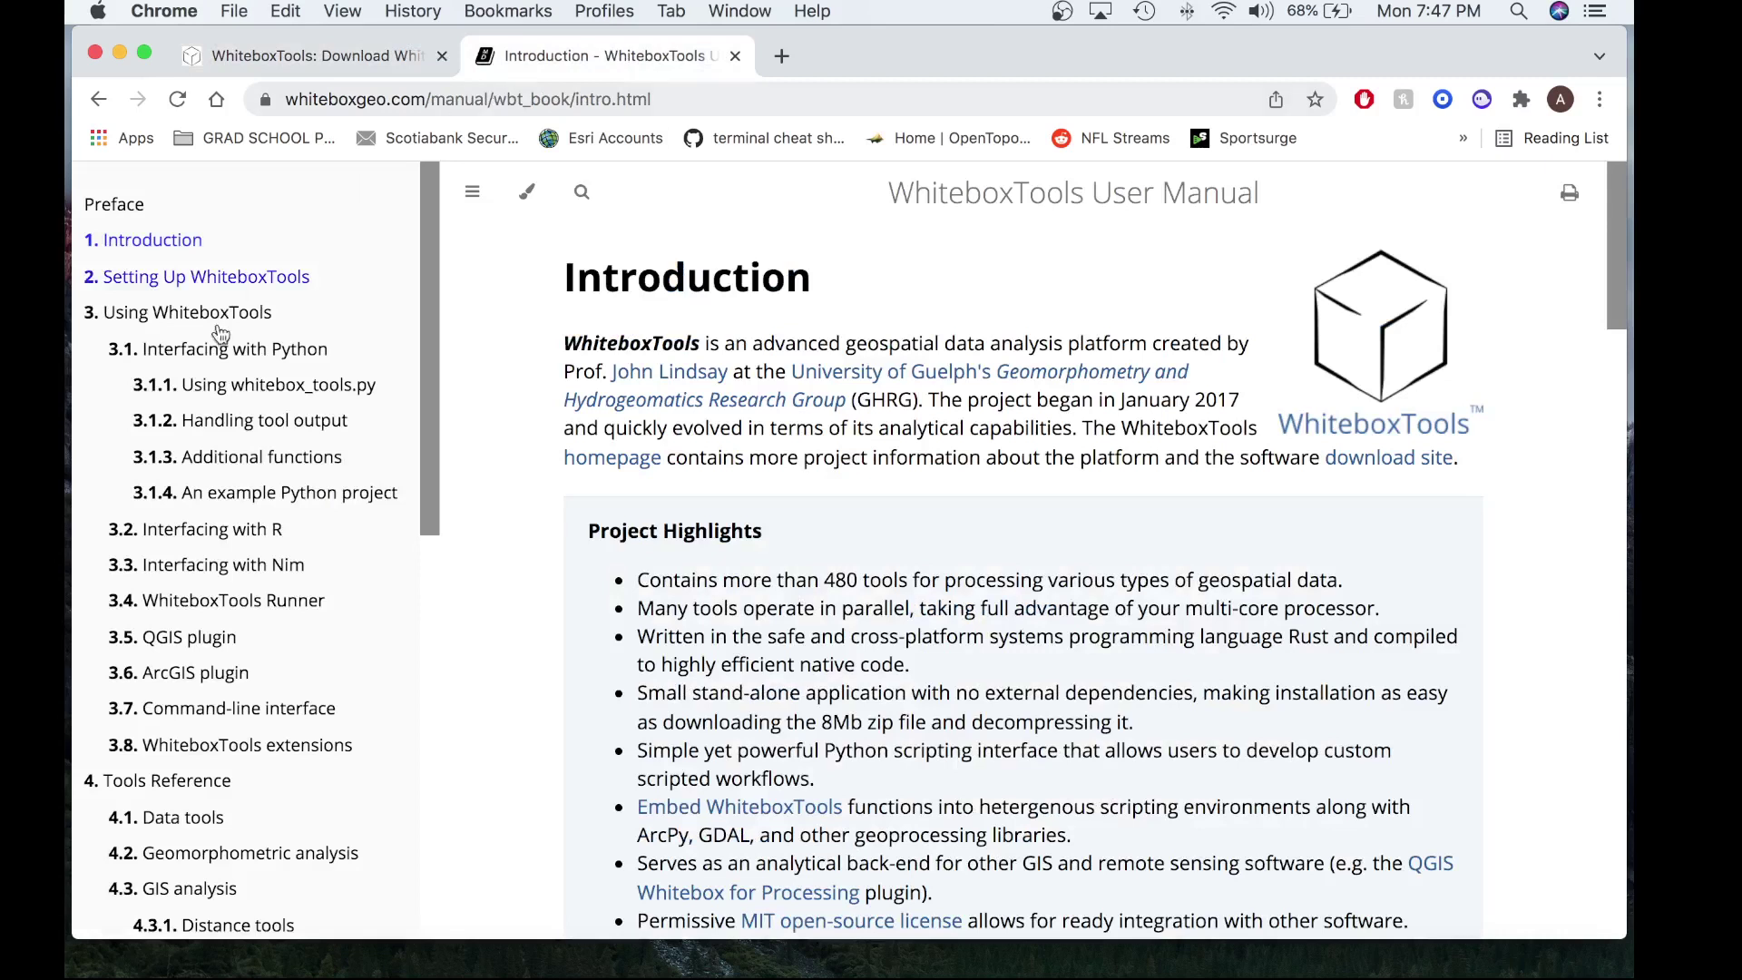
left_click(200, 754)
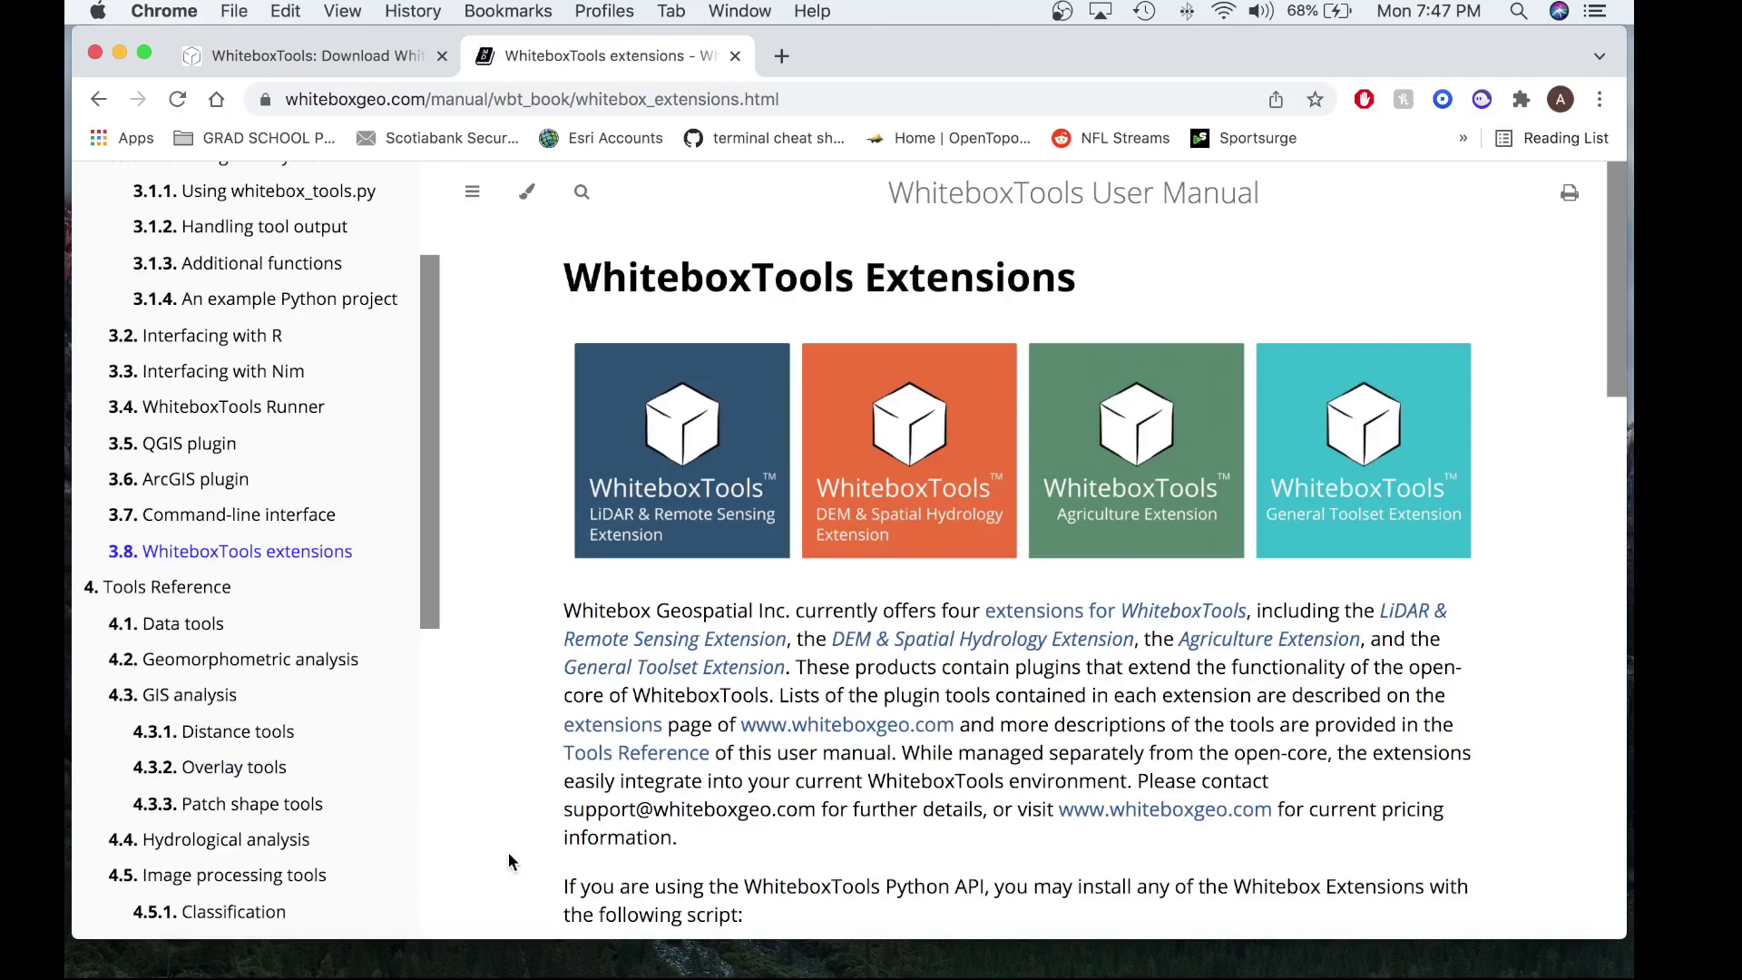
scroll(780, 765, "down", 5)
scroll(780, 764, "down", 1)
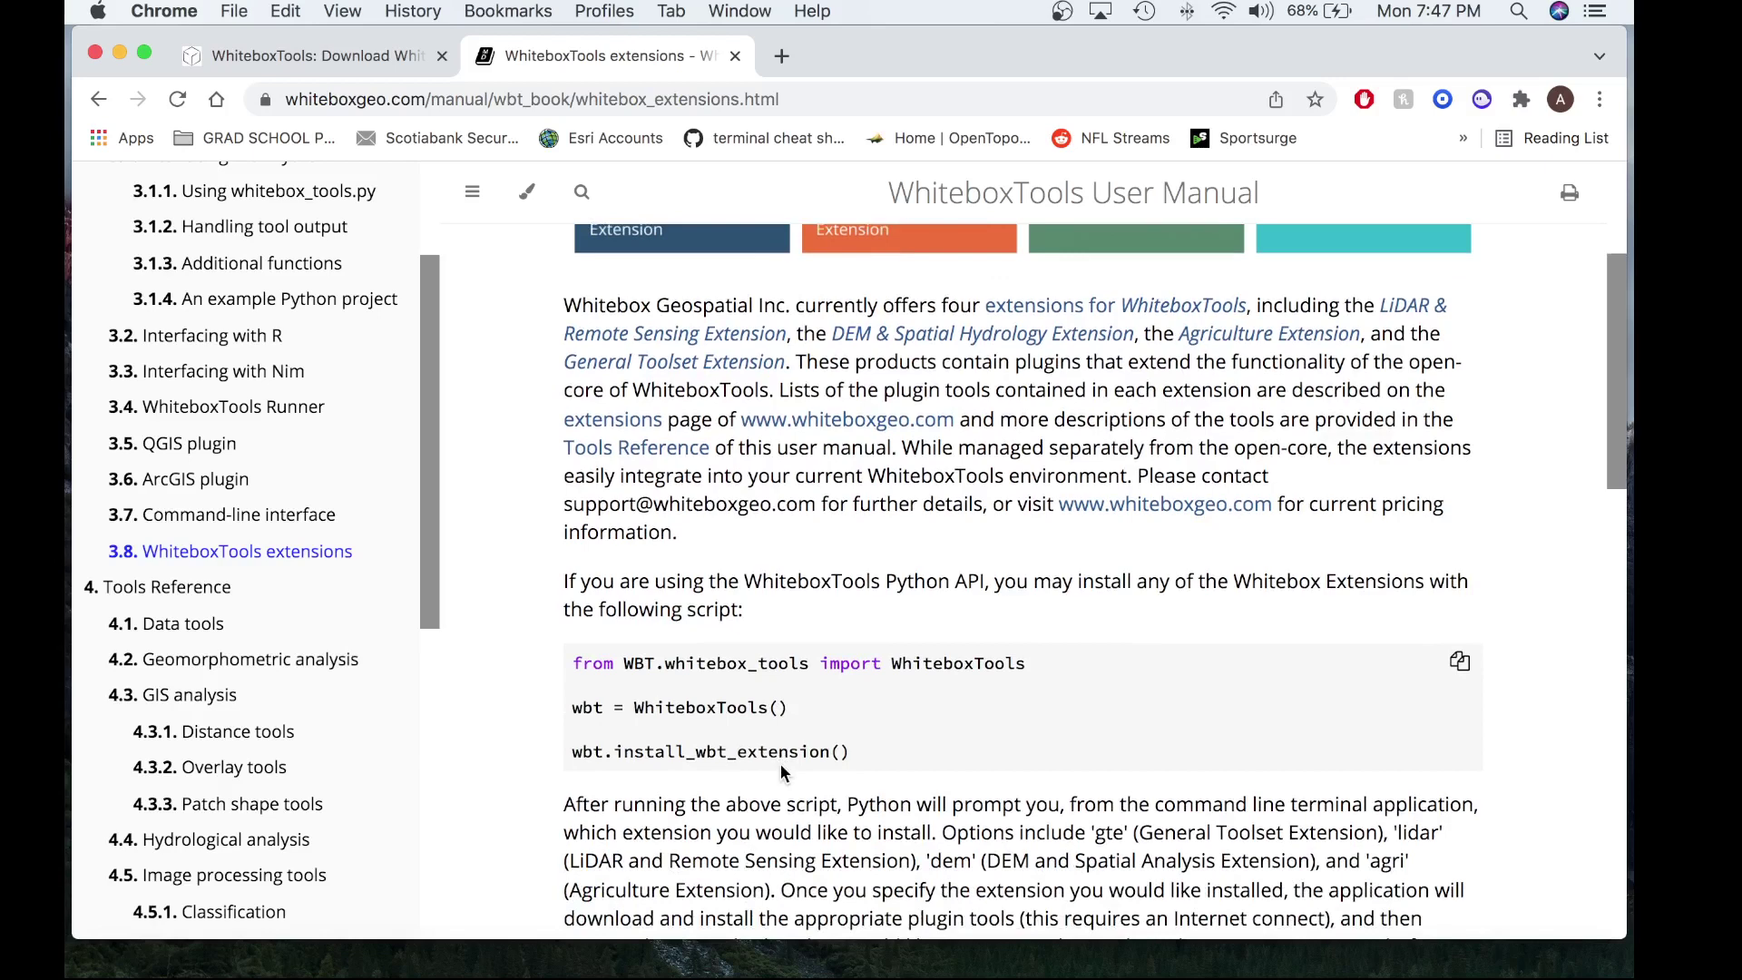
scroll(871, 635, "down", 1)
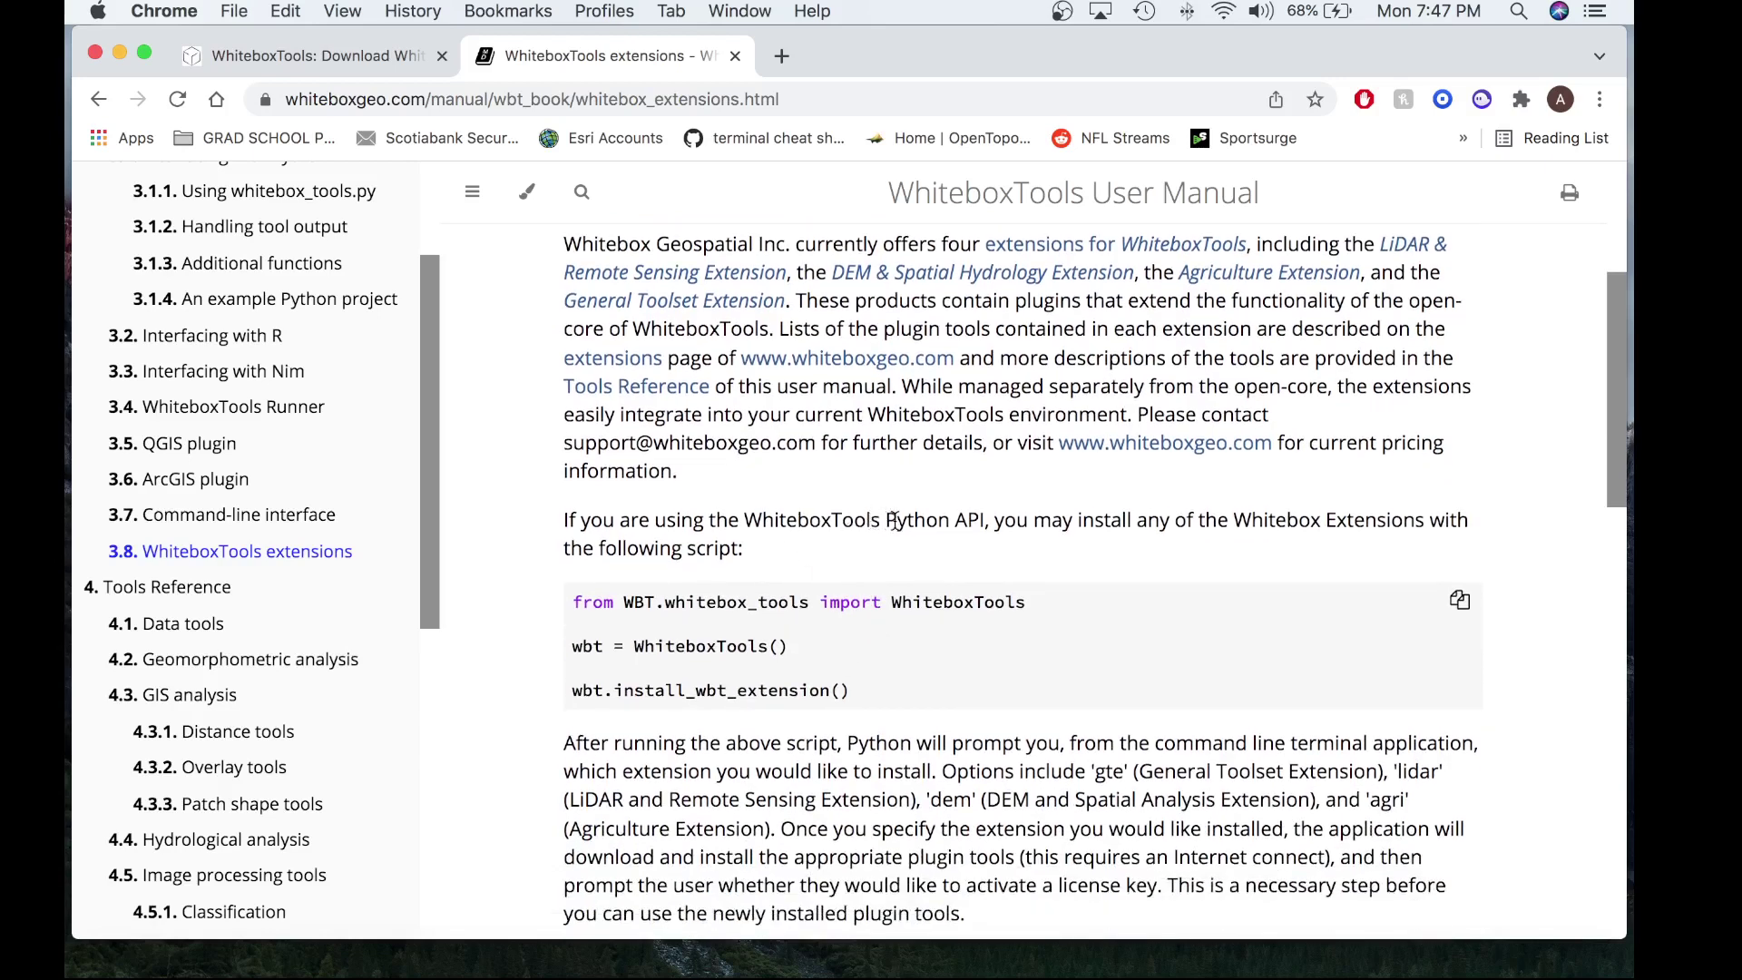
scroll(895, 522, "down", 1)
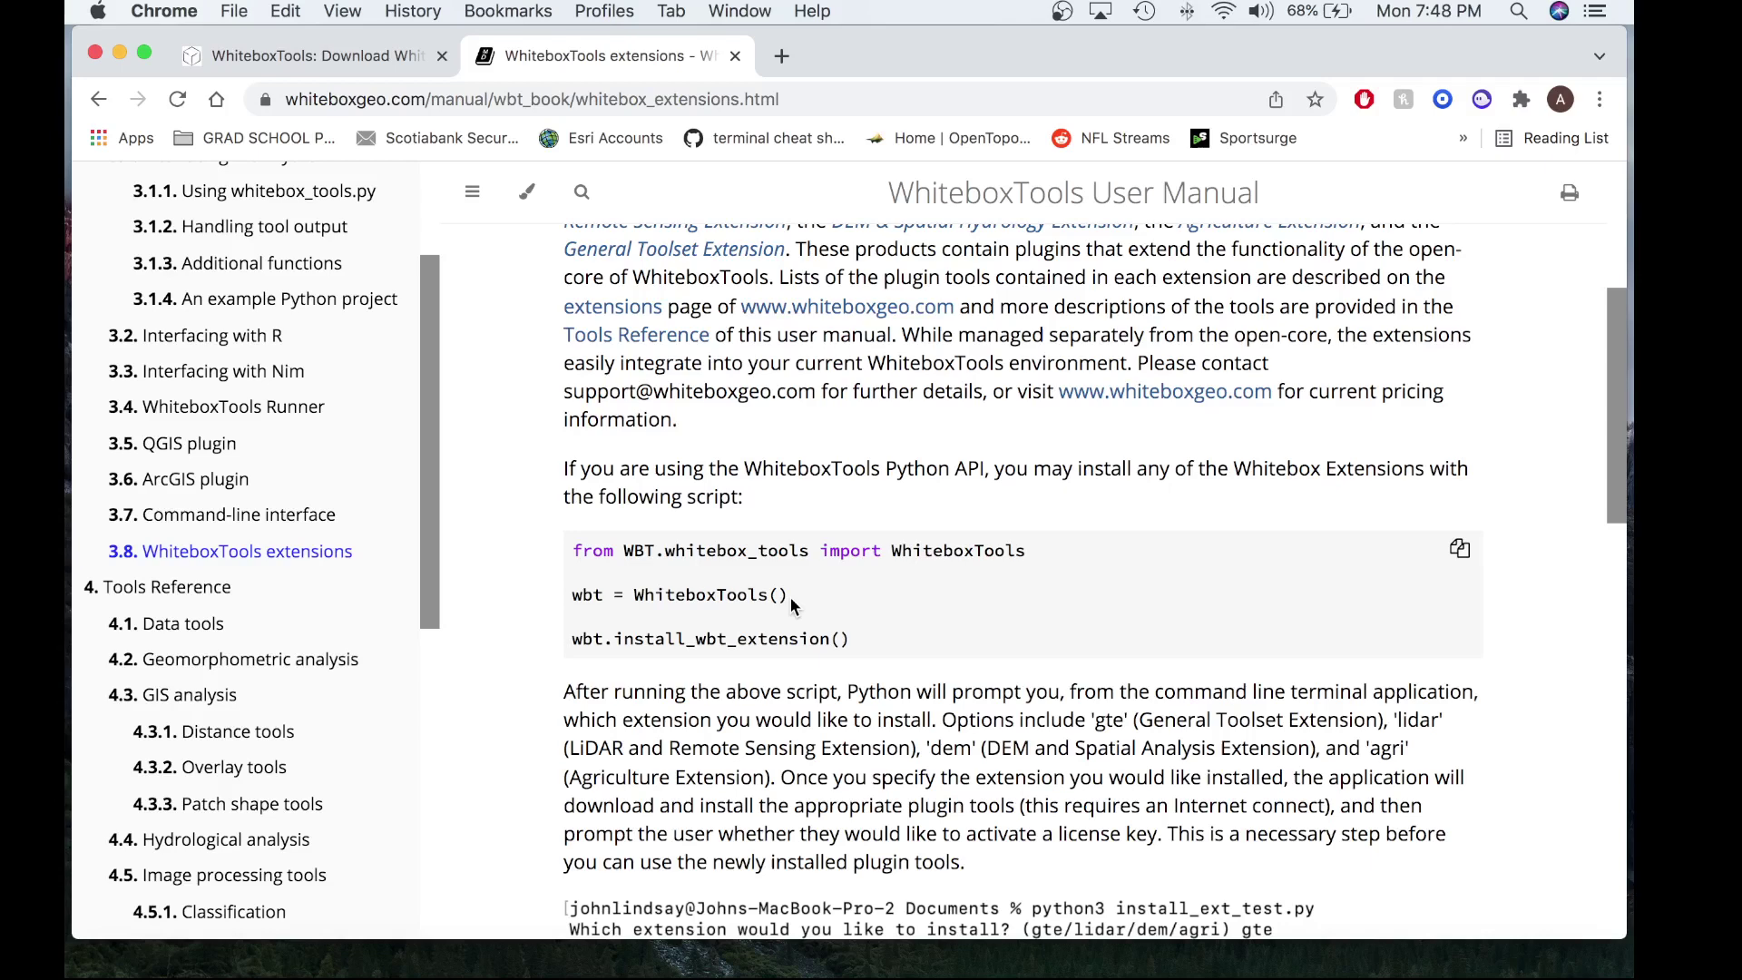
scroll(791, 597, "down", 3)
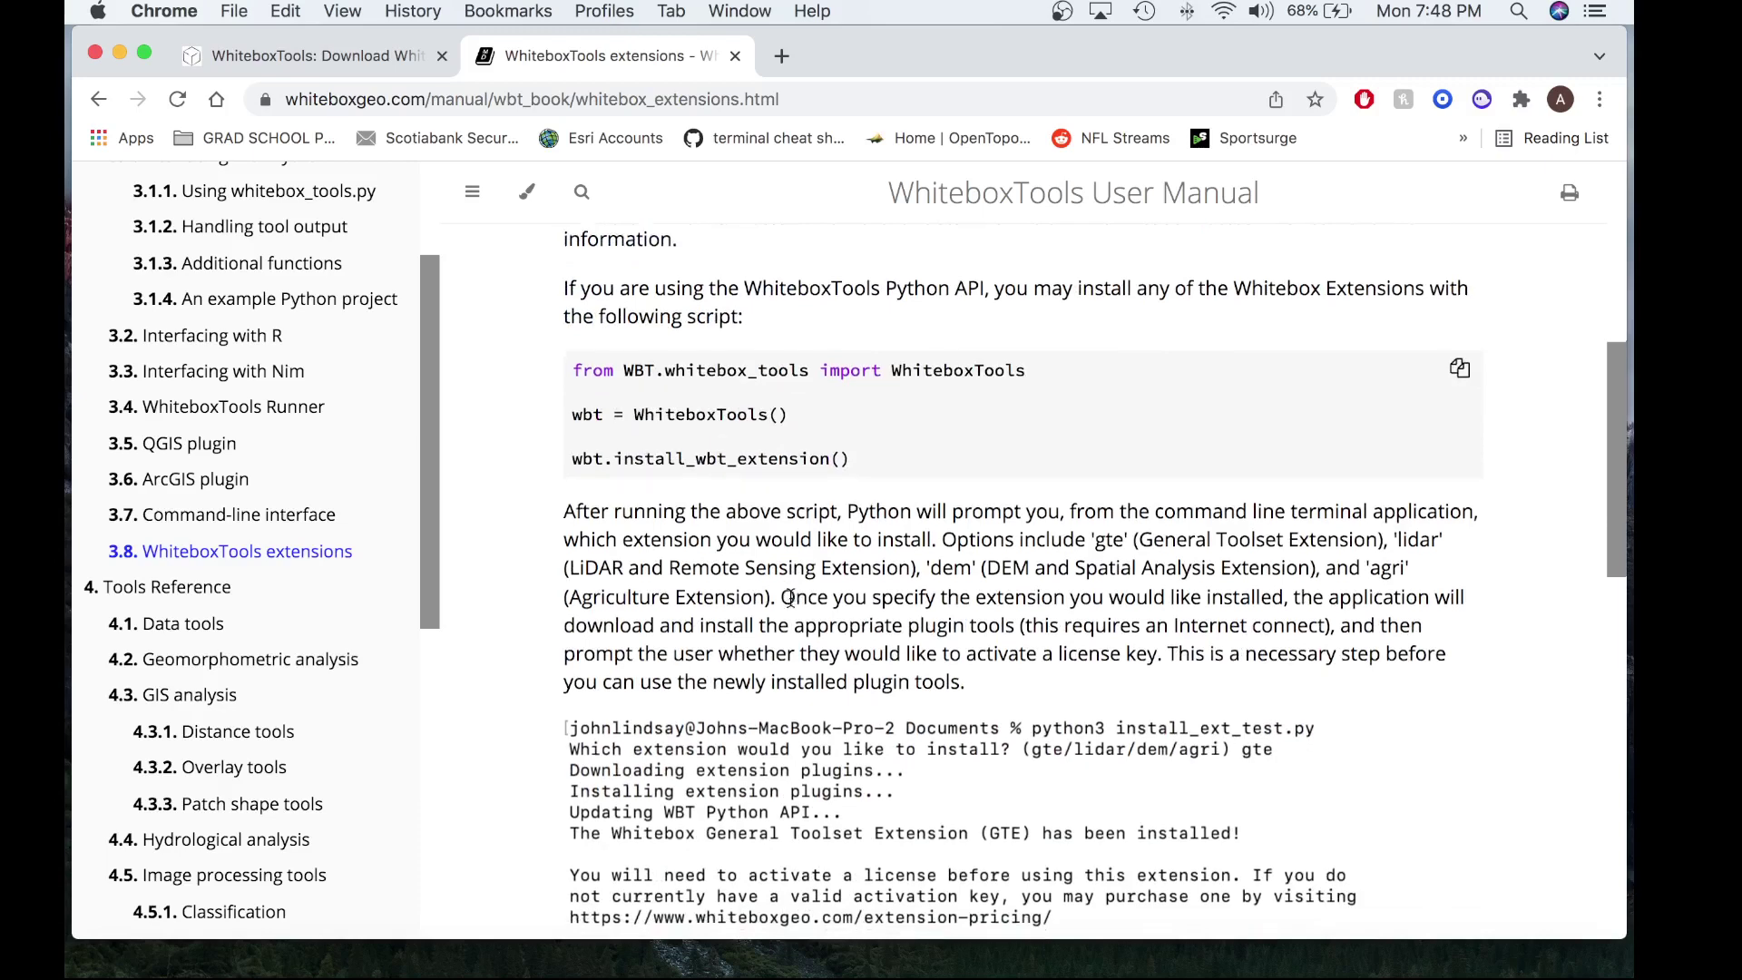
scroll(792, 597, "down", 1)
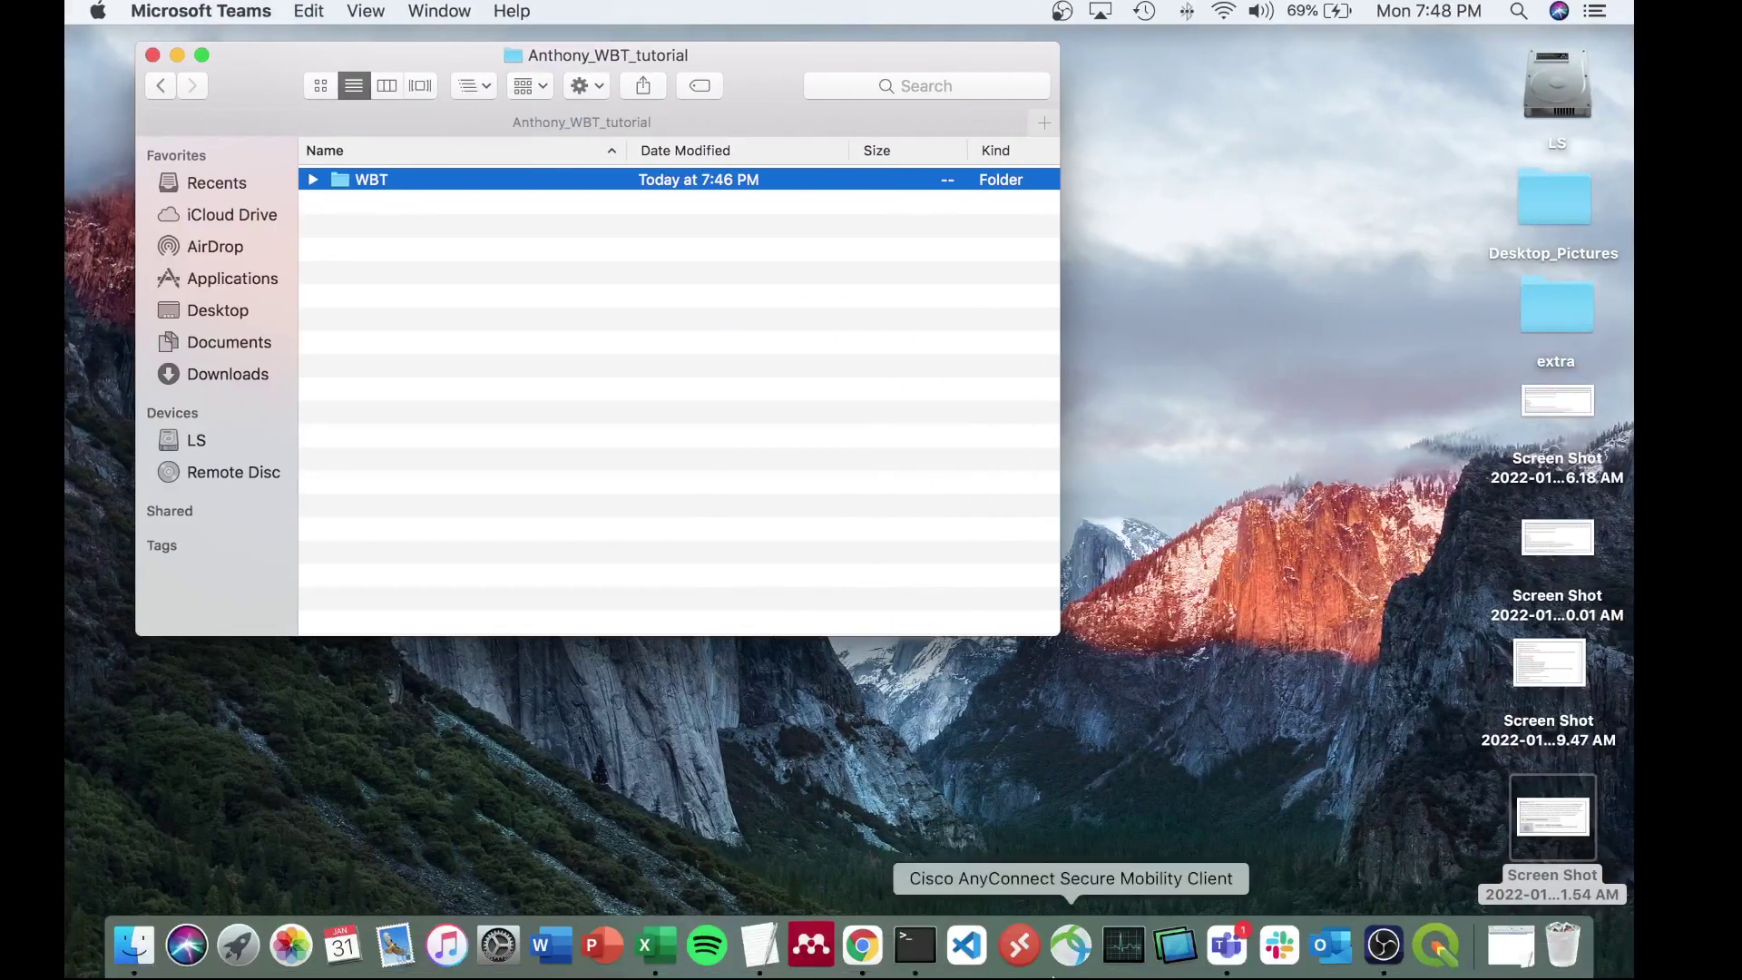
- In a new Terminal window, change directory to Documents/Anthony_WBT_tutorial/WBT
left_click(915, 946)
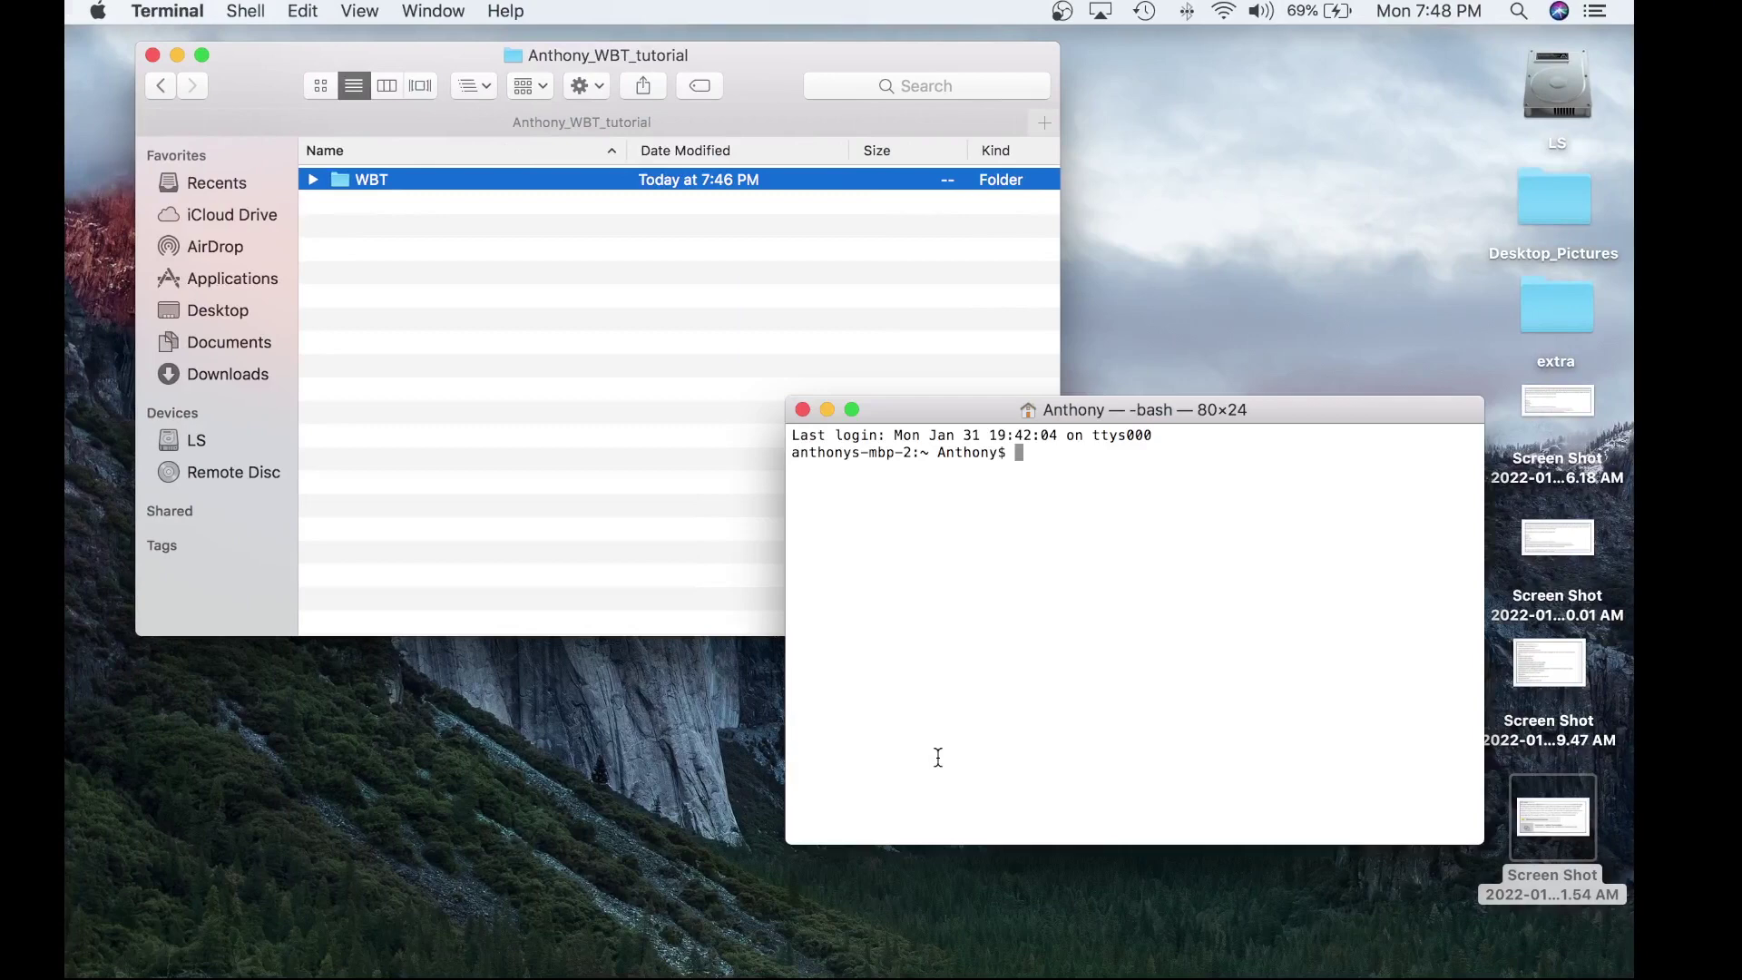
type("cd Doc")
key("Tab")
type("Anthony")
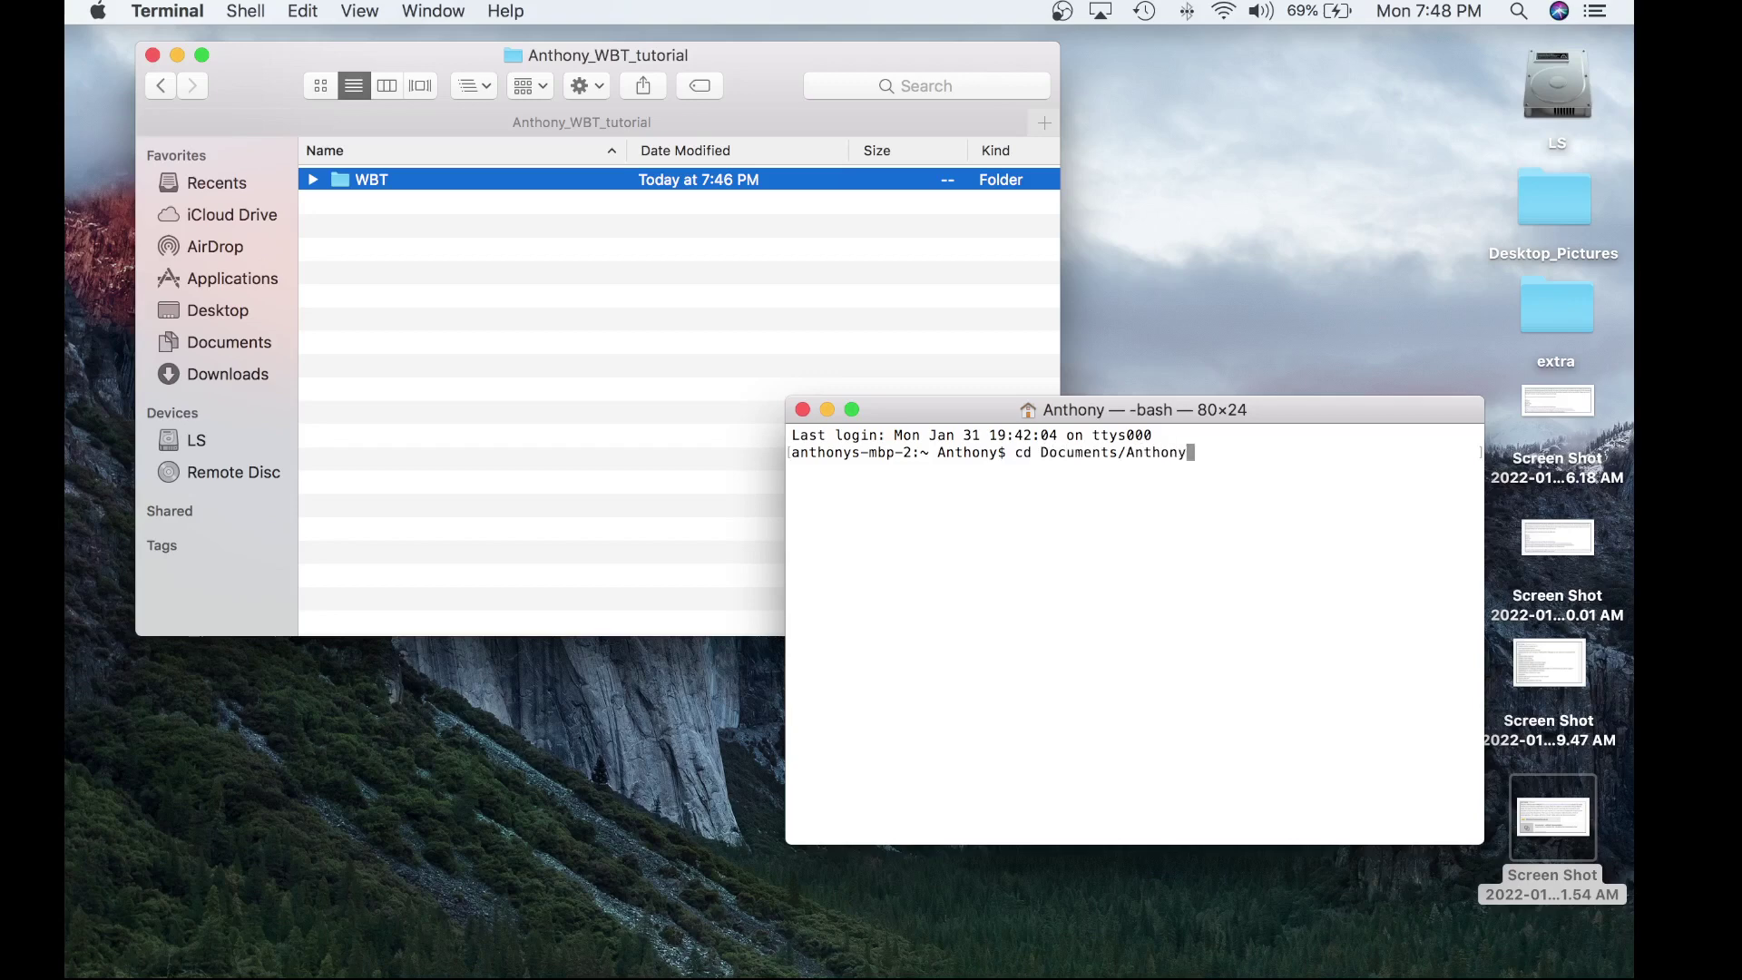
type("_WBT")
type("/")
key("BackSpace")
key("Tab")
key("BackSpace")
key("BackSpace")
type("/")
key("Return")
key("Up")
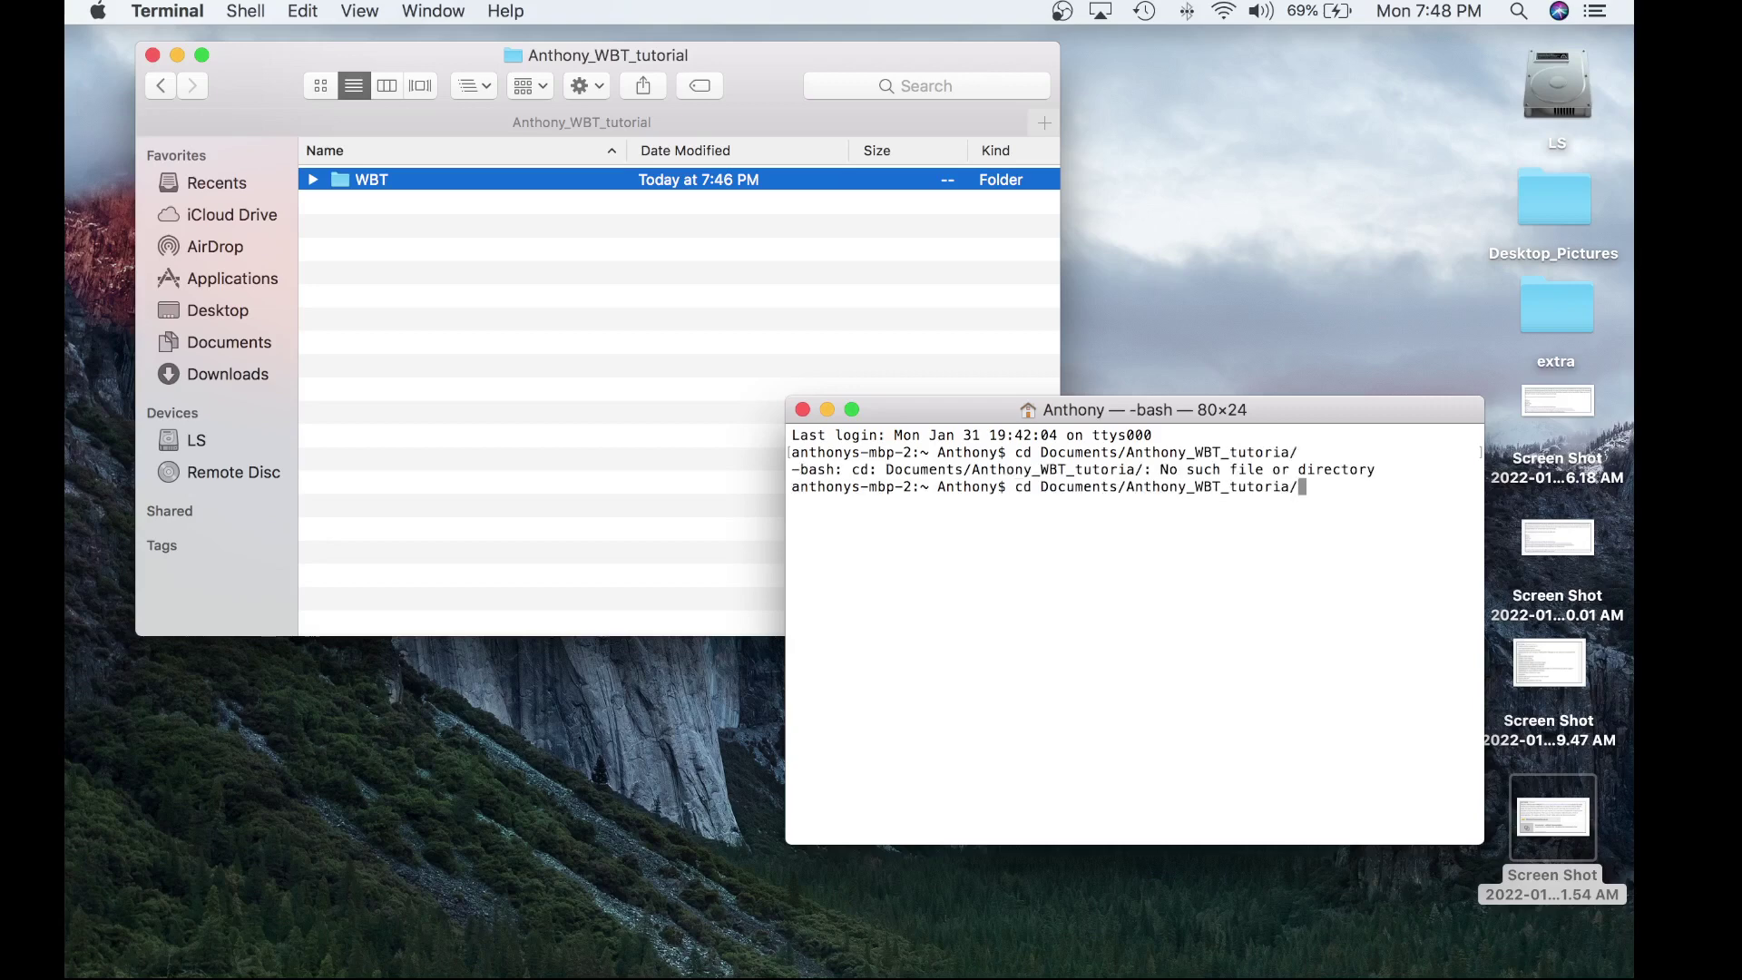
key("BackSpace")
type("l")
key("Return")
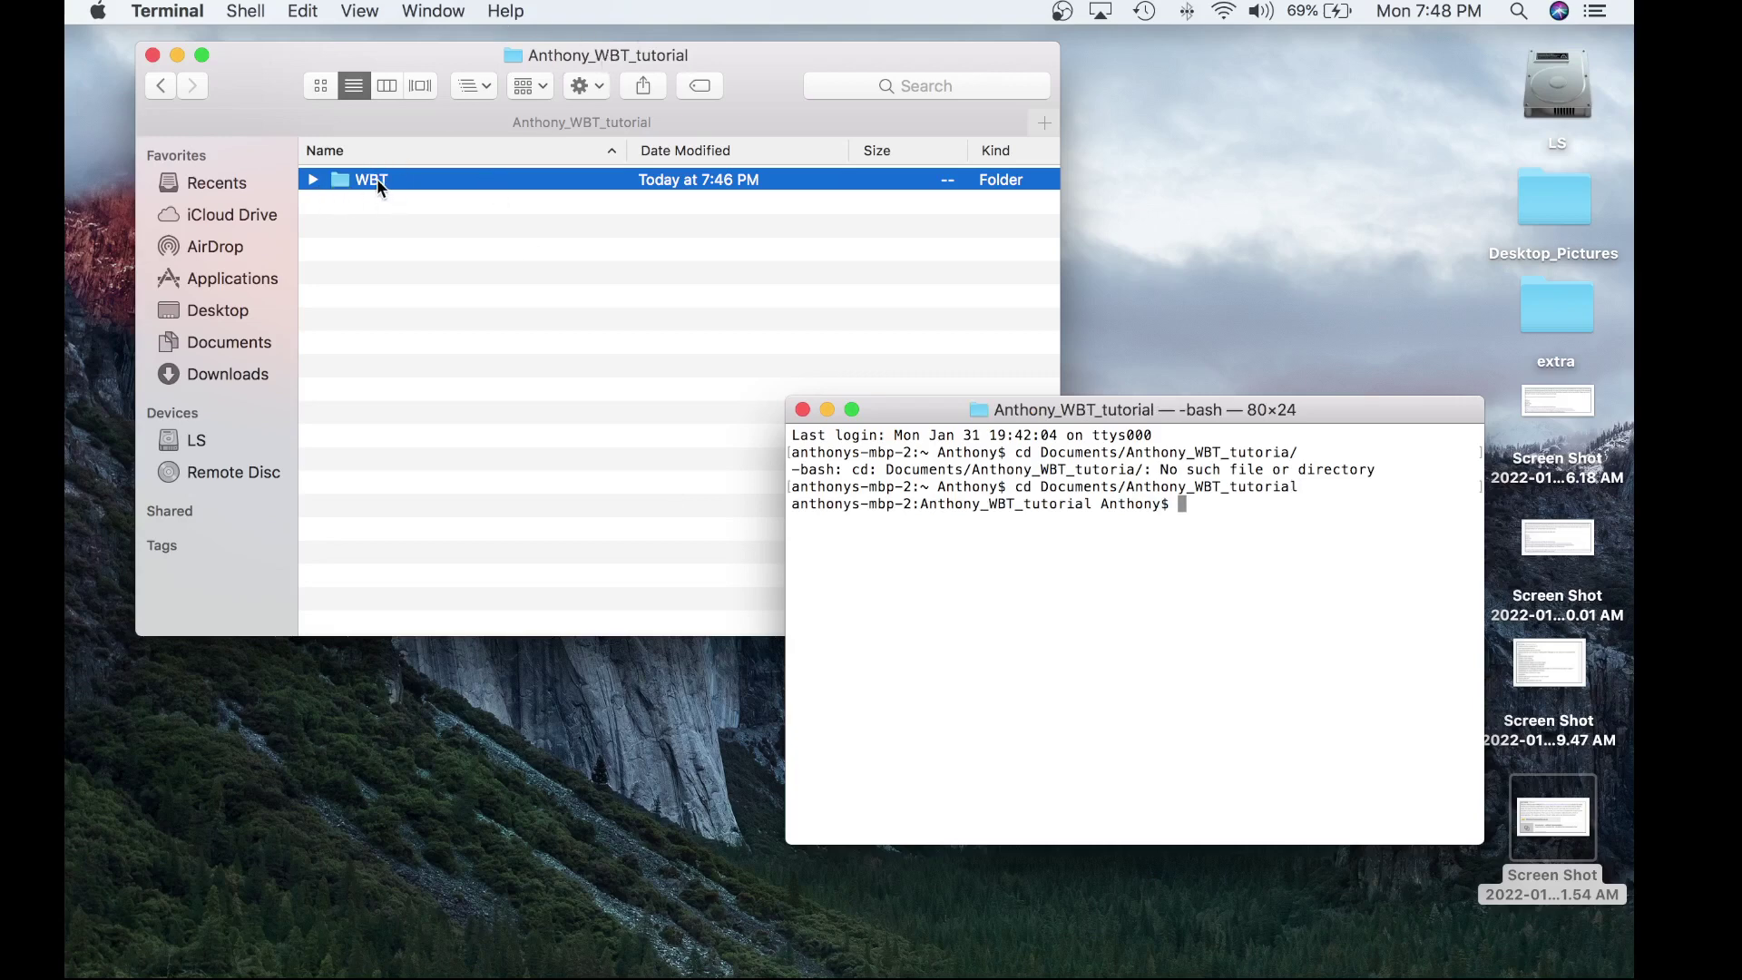
type("cd WBT/")
key("Return")
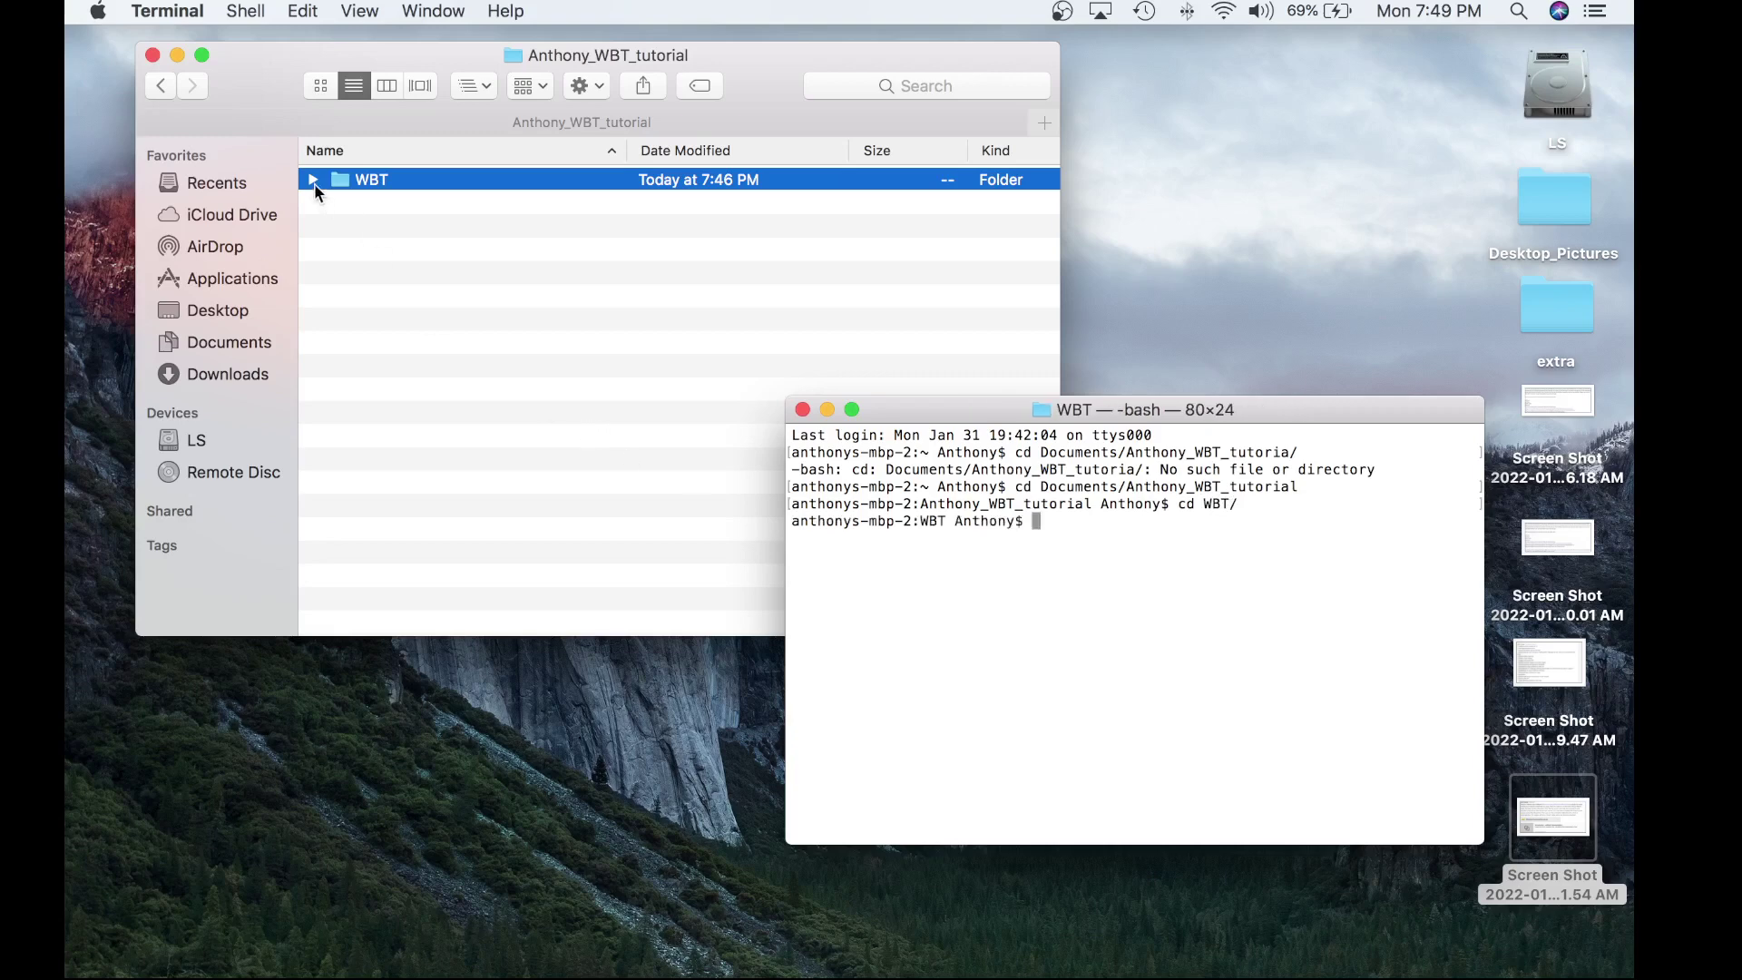
- Check the WBT folder's contents in Finder, then run python3 wb_runner.py in Terminal
left_click(313, 180)
left_click(313, 180)
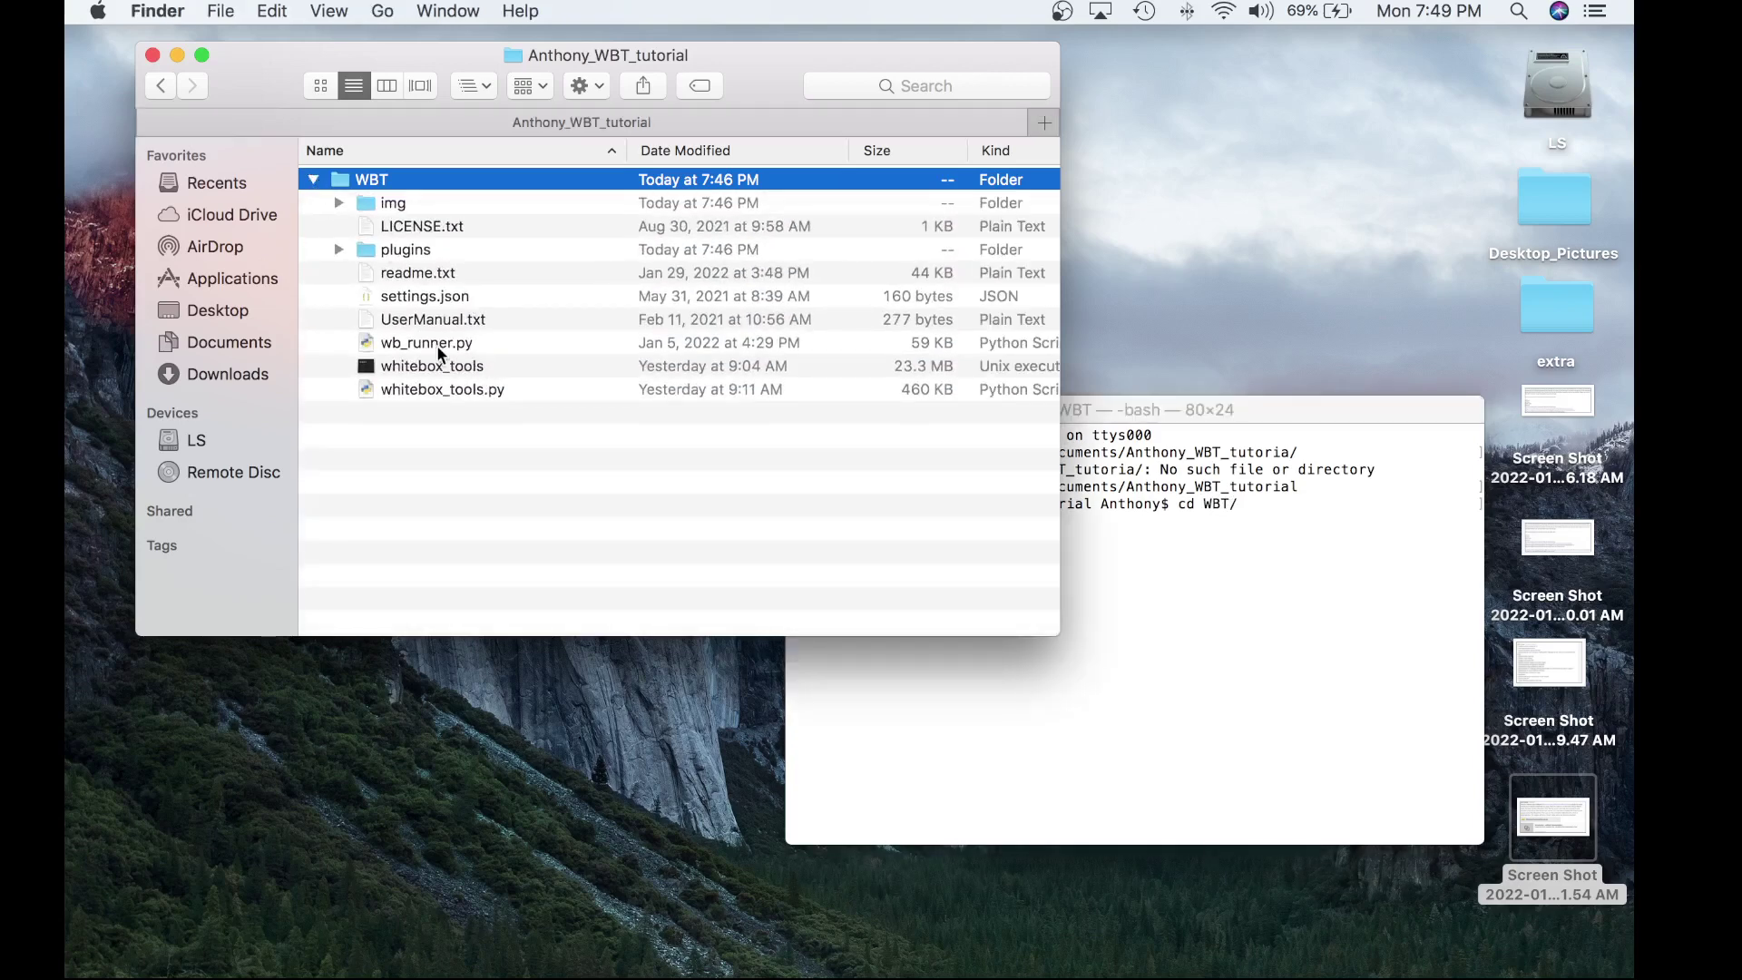
left_click(1250, 599)
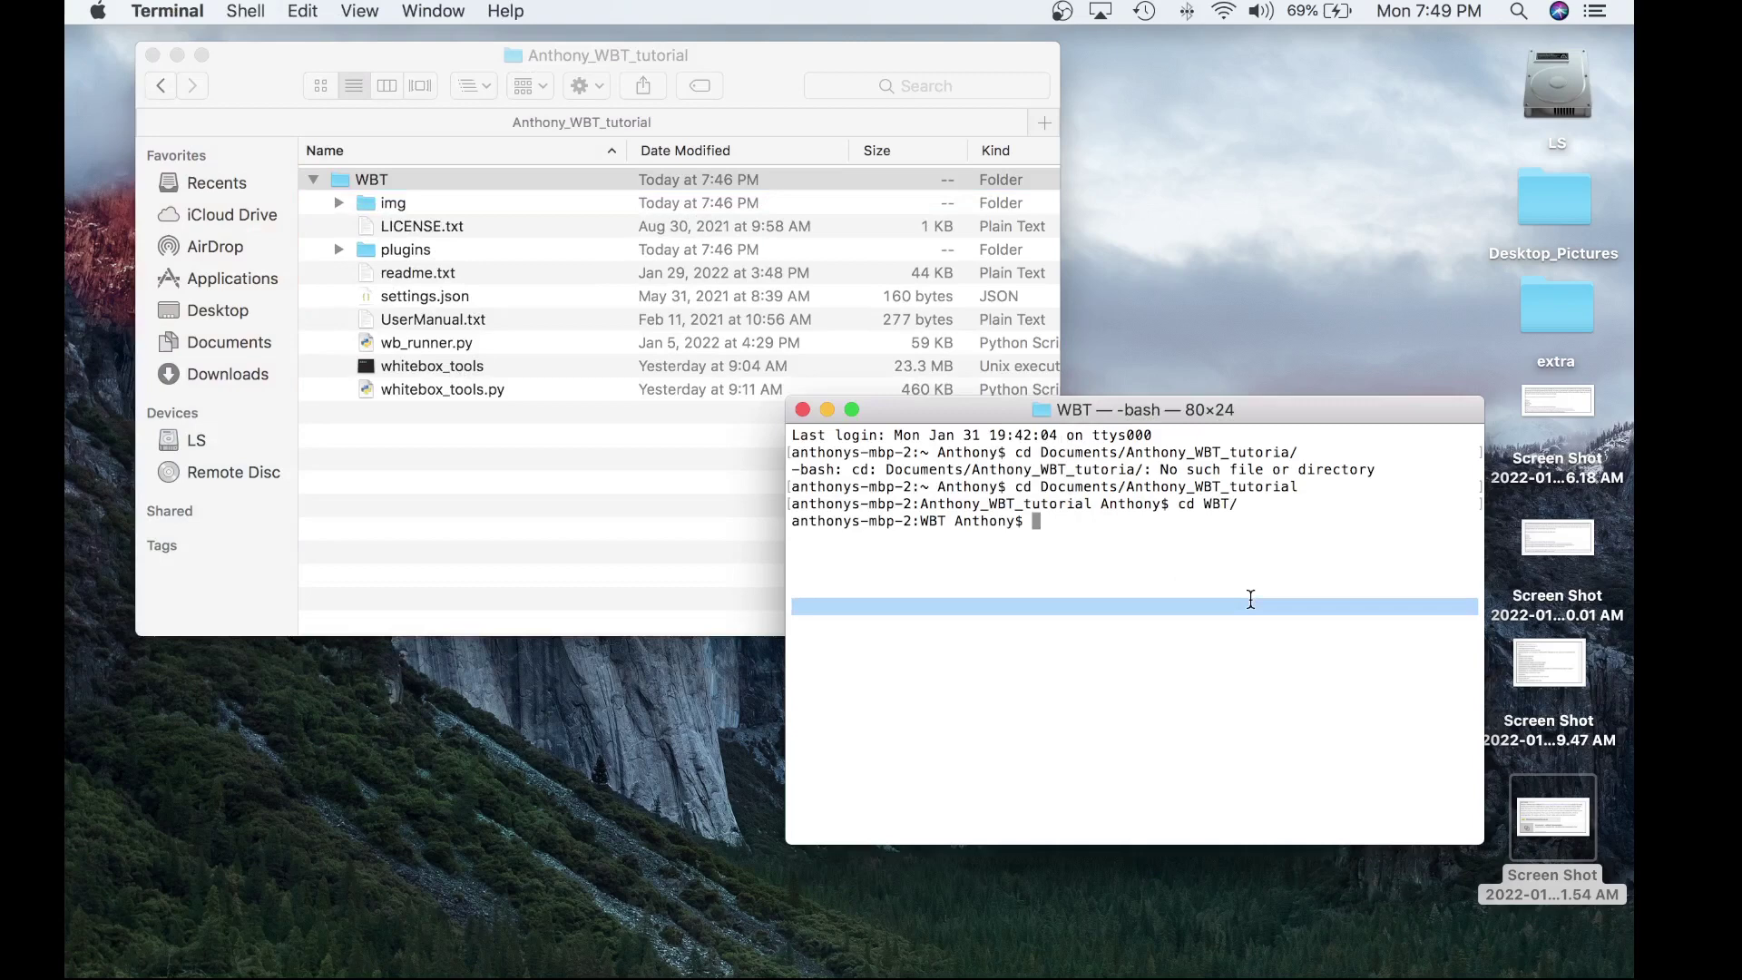
left_click(1198, 530)
type("PYTH")
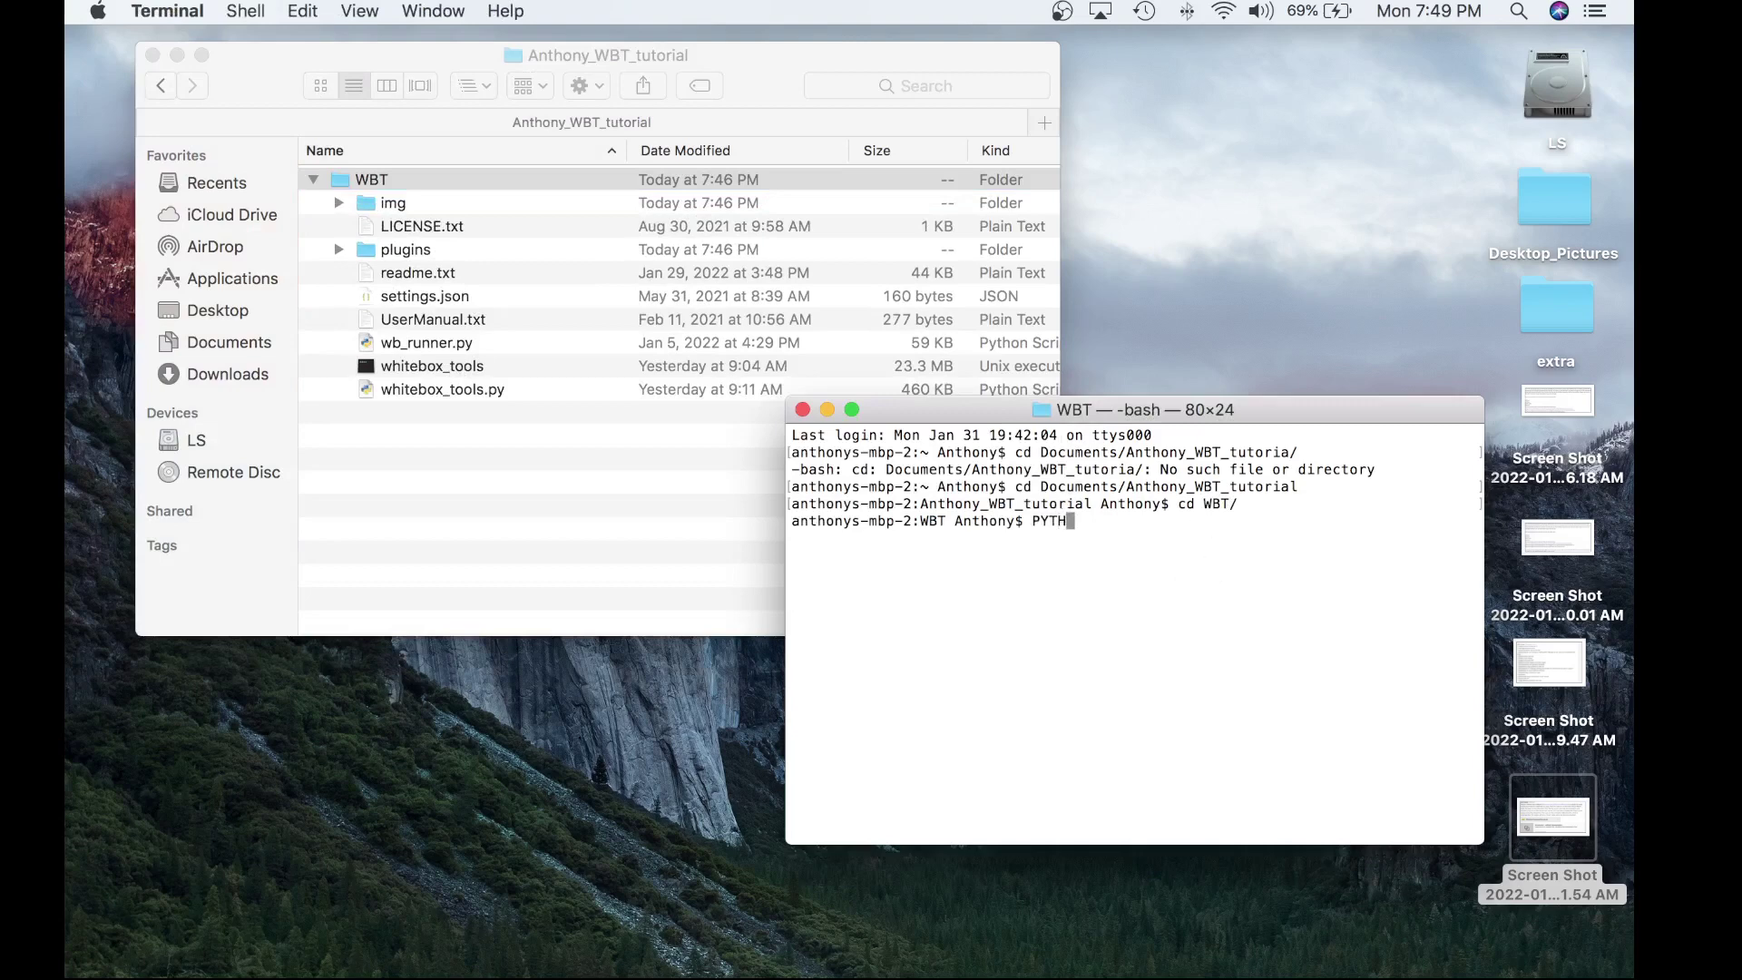
key("BackSpace")
key("BackSpace")
key("BackSpace")
key("BackSpace")
type("python3 wb_runner.py")
key("Return")
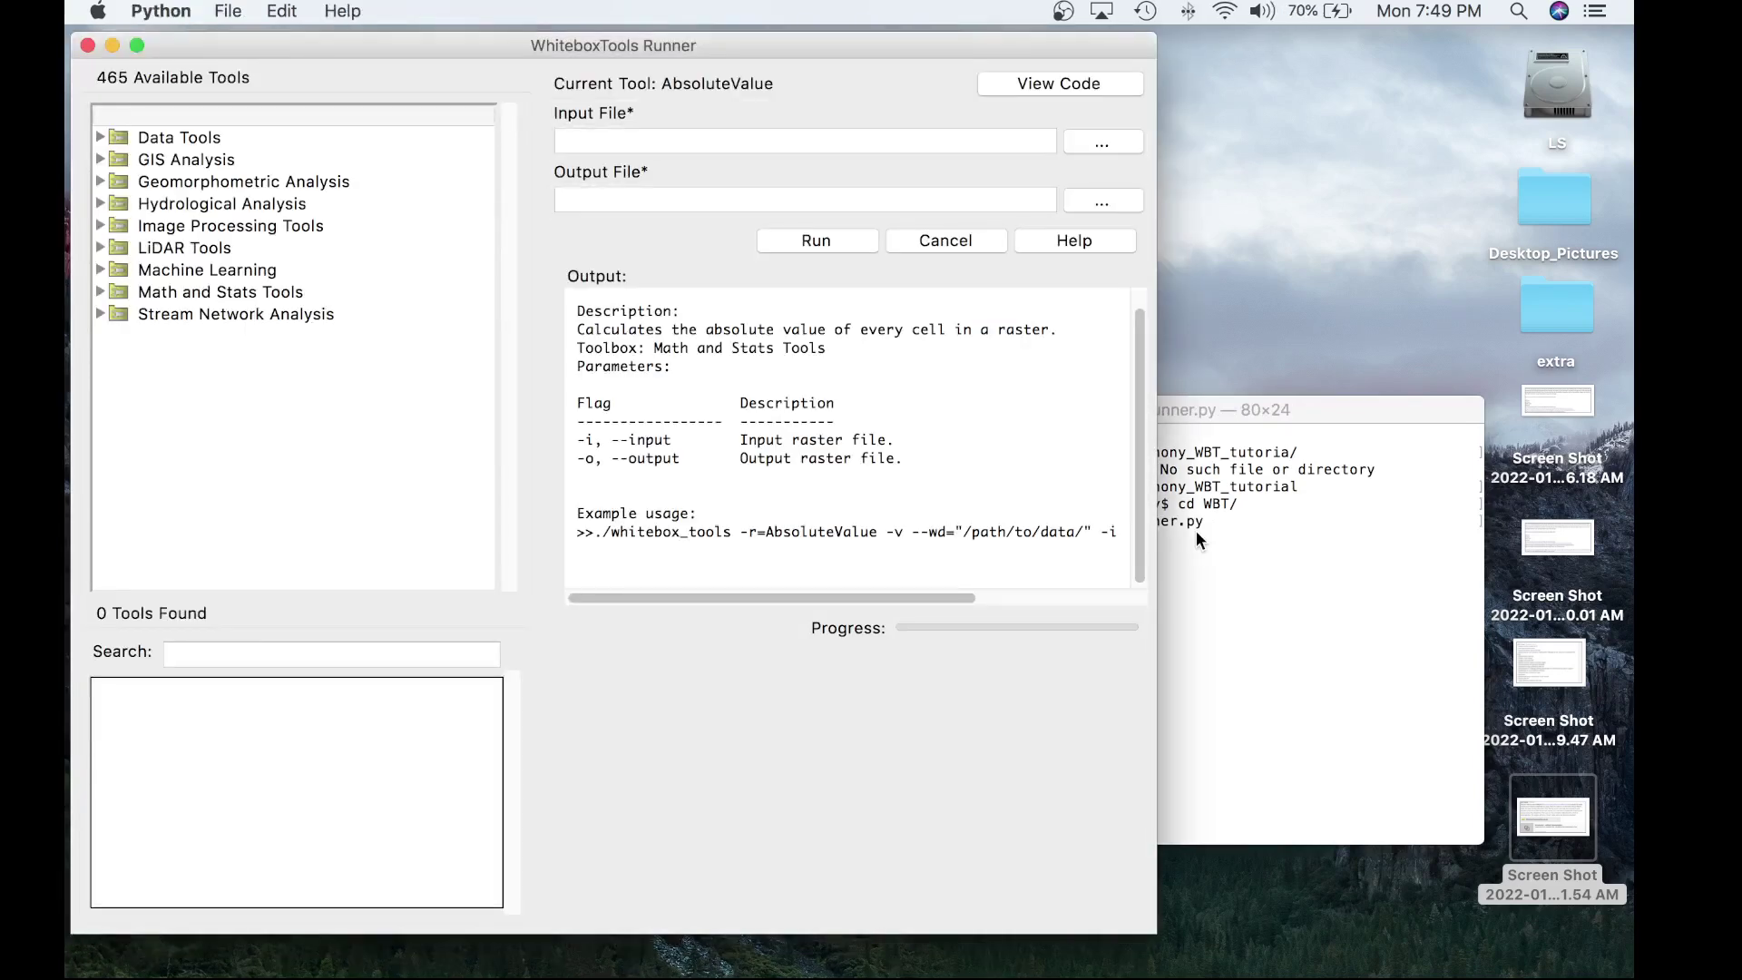
- Choose File > Install a Whitebox Extension and bring Terminal forward to its extension prompt
left_click(233, 10)
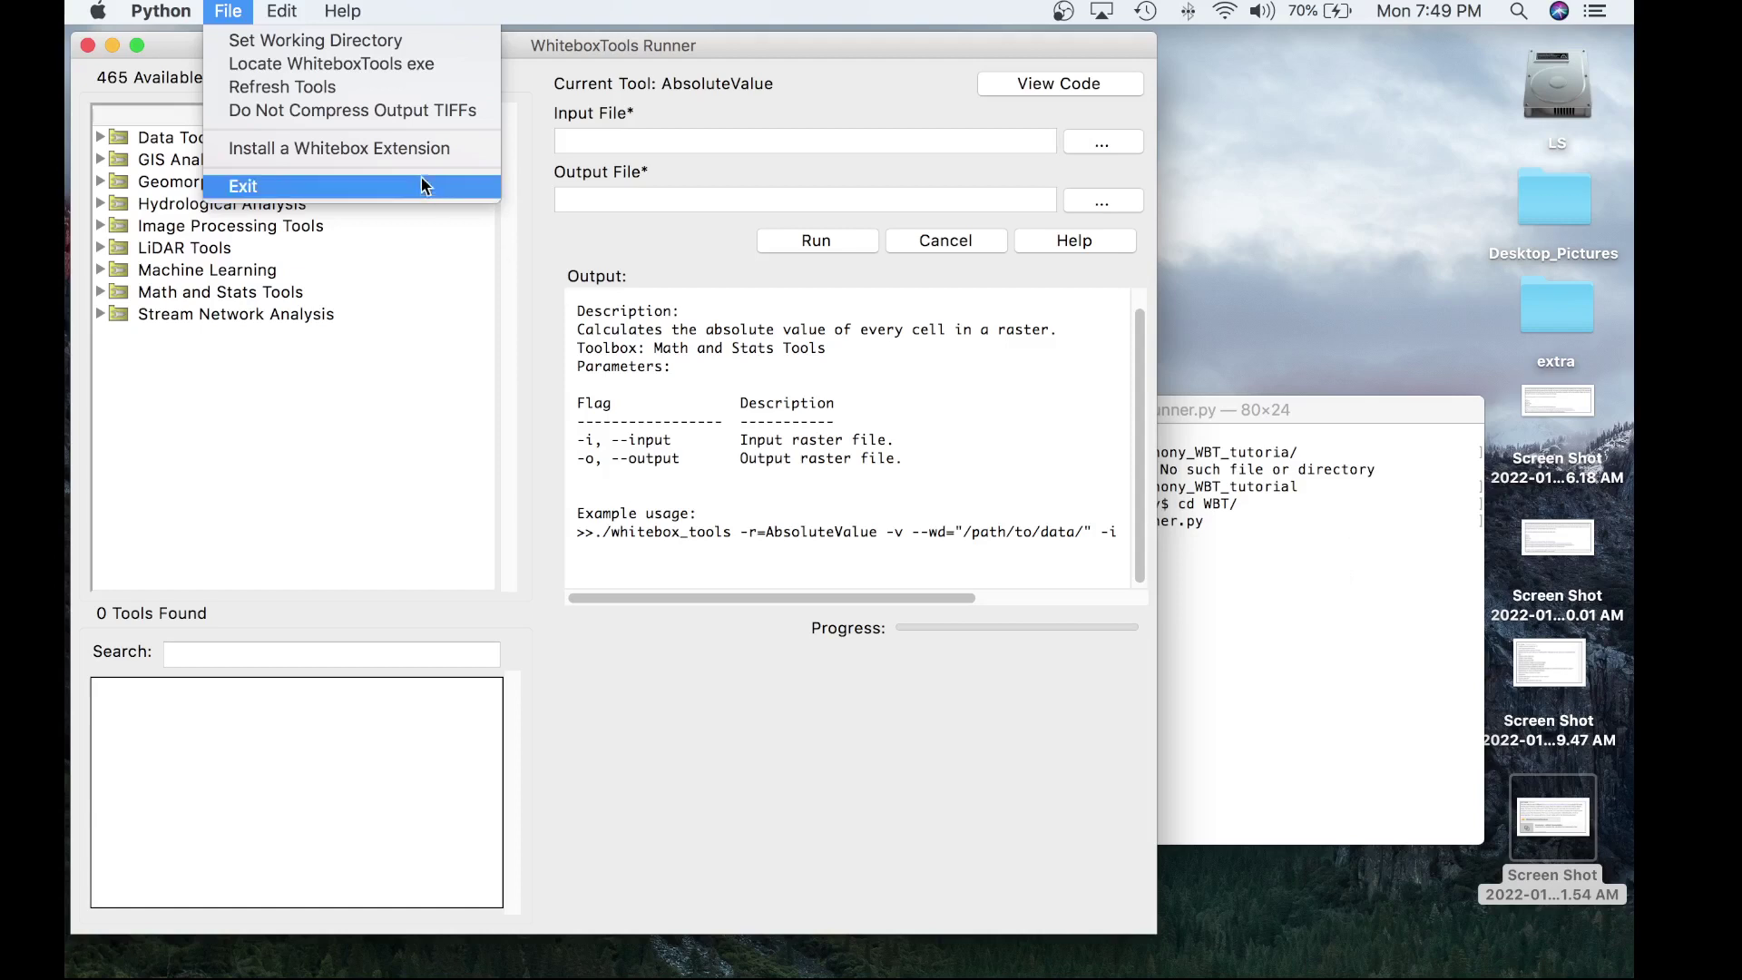
left_click(389, 148)
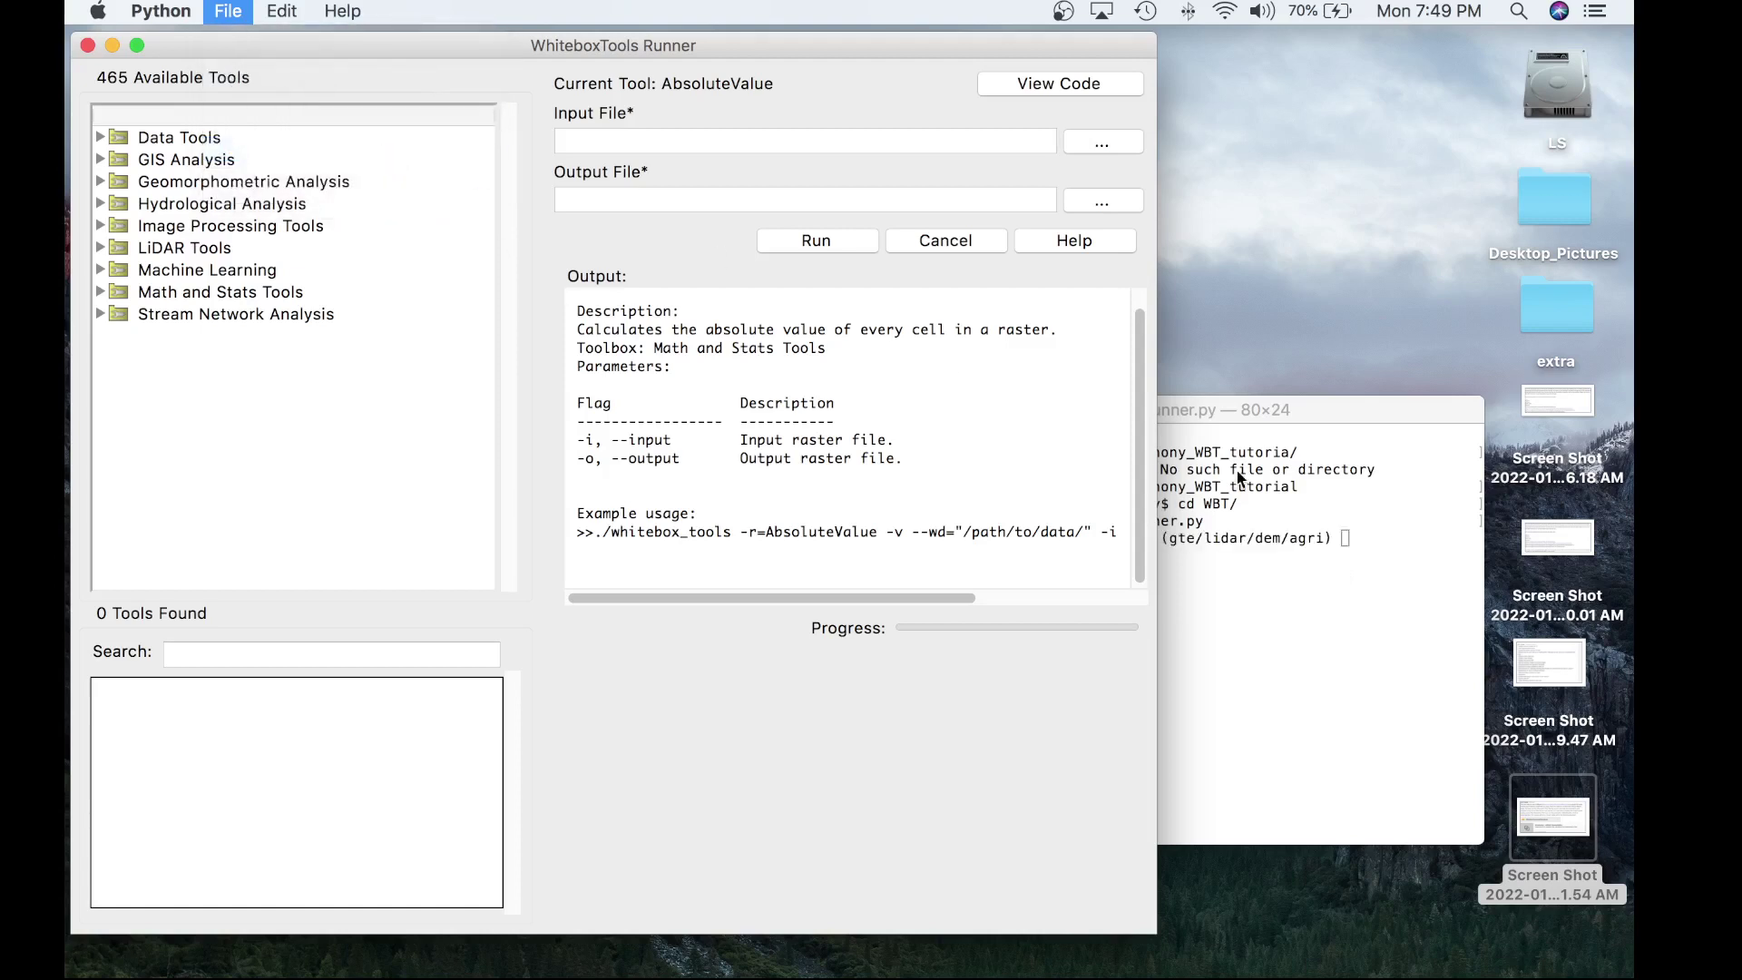
left_click(1329, 601)
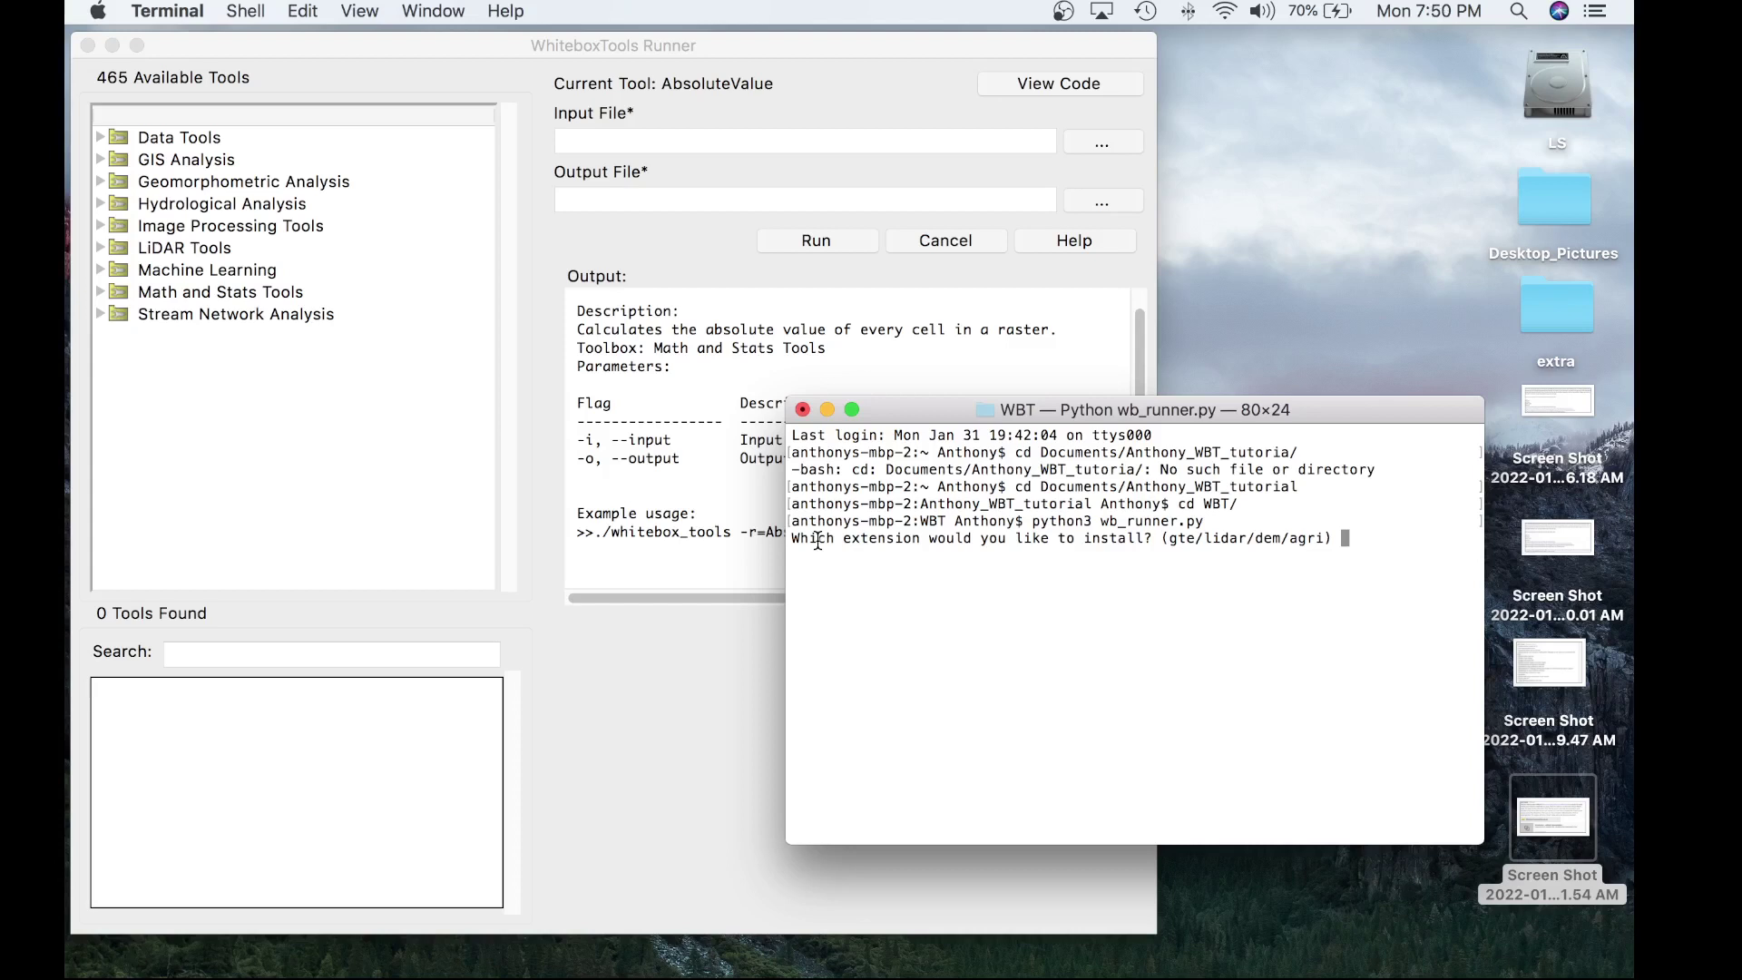
- Answer the extension prompt with gte to install the General Toolset Extension
type("gte")
key("Return")
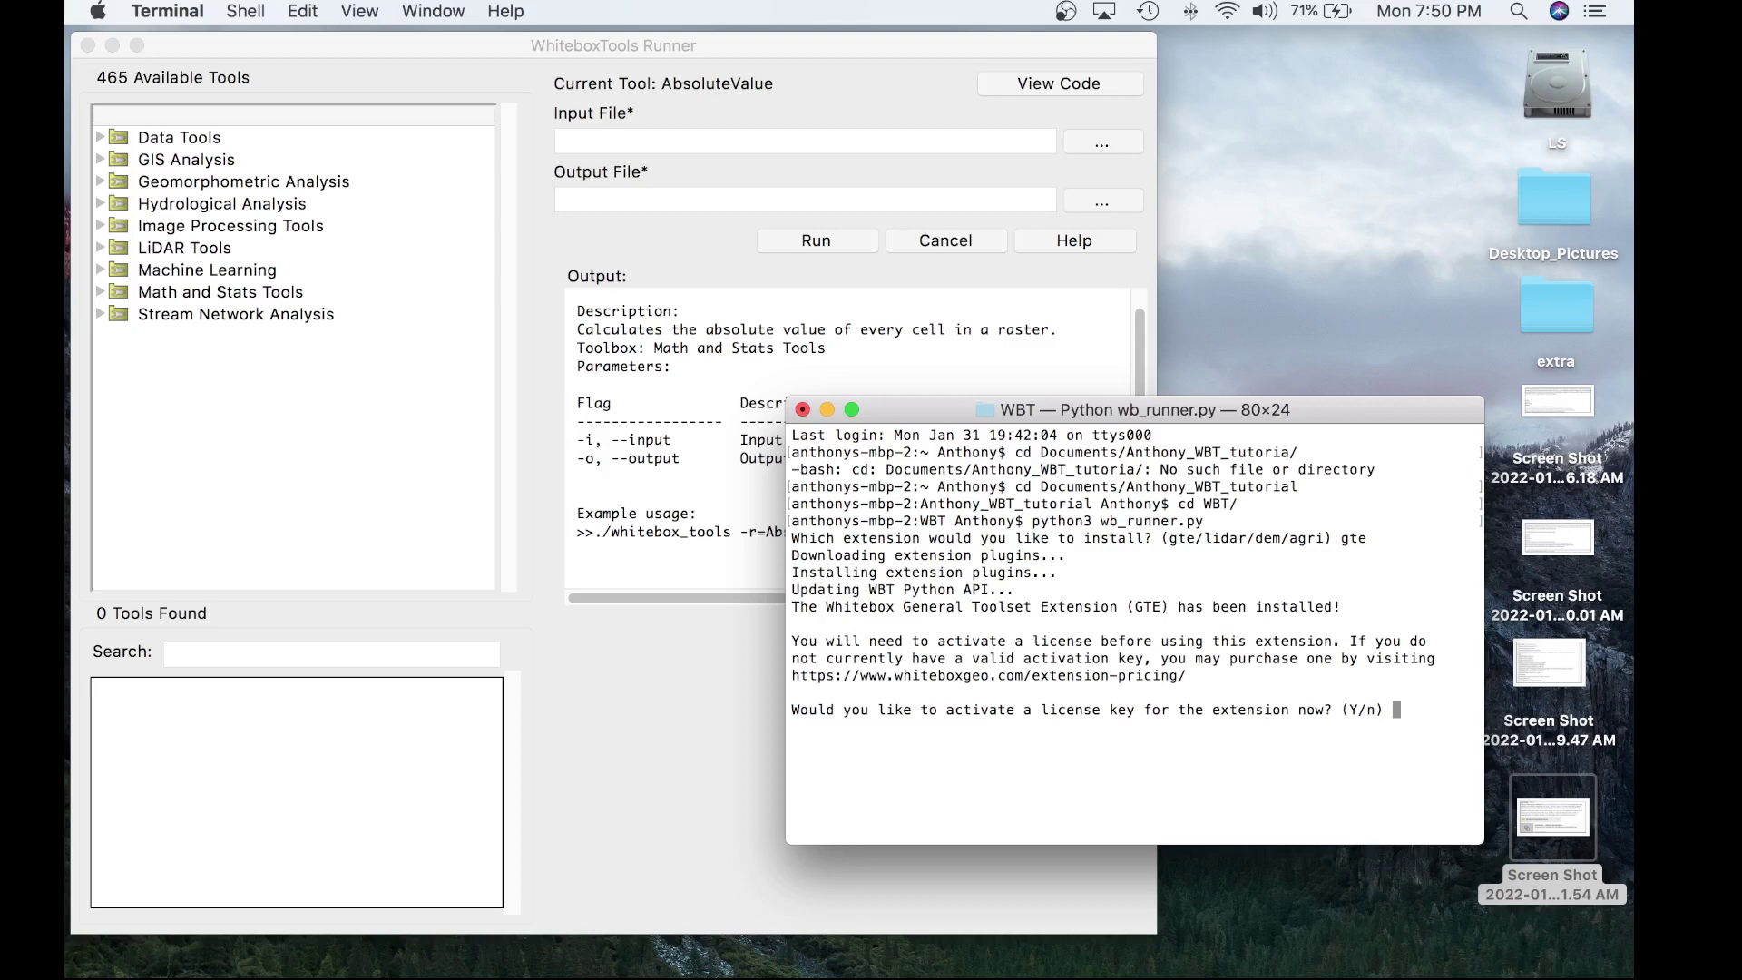
- Answer y to activate a license now, then enter the licensee's e-mail and seat number 1
type("y")
key("Return")
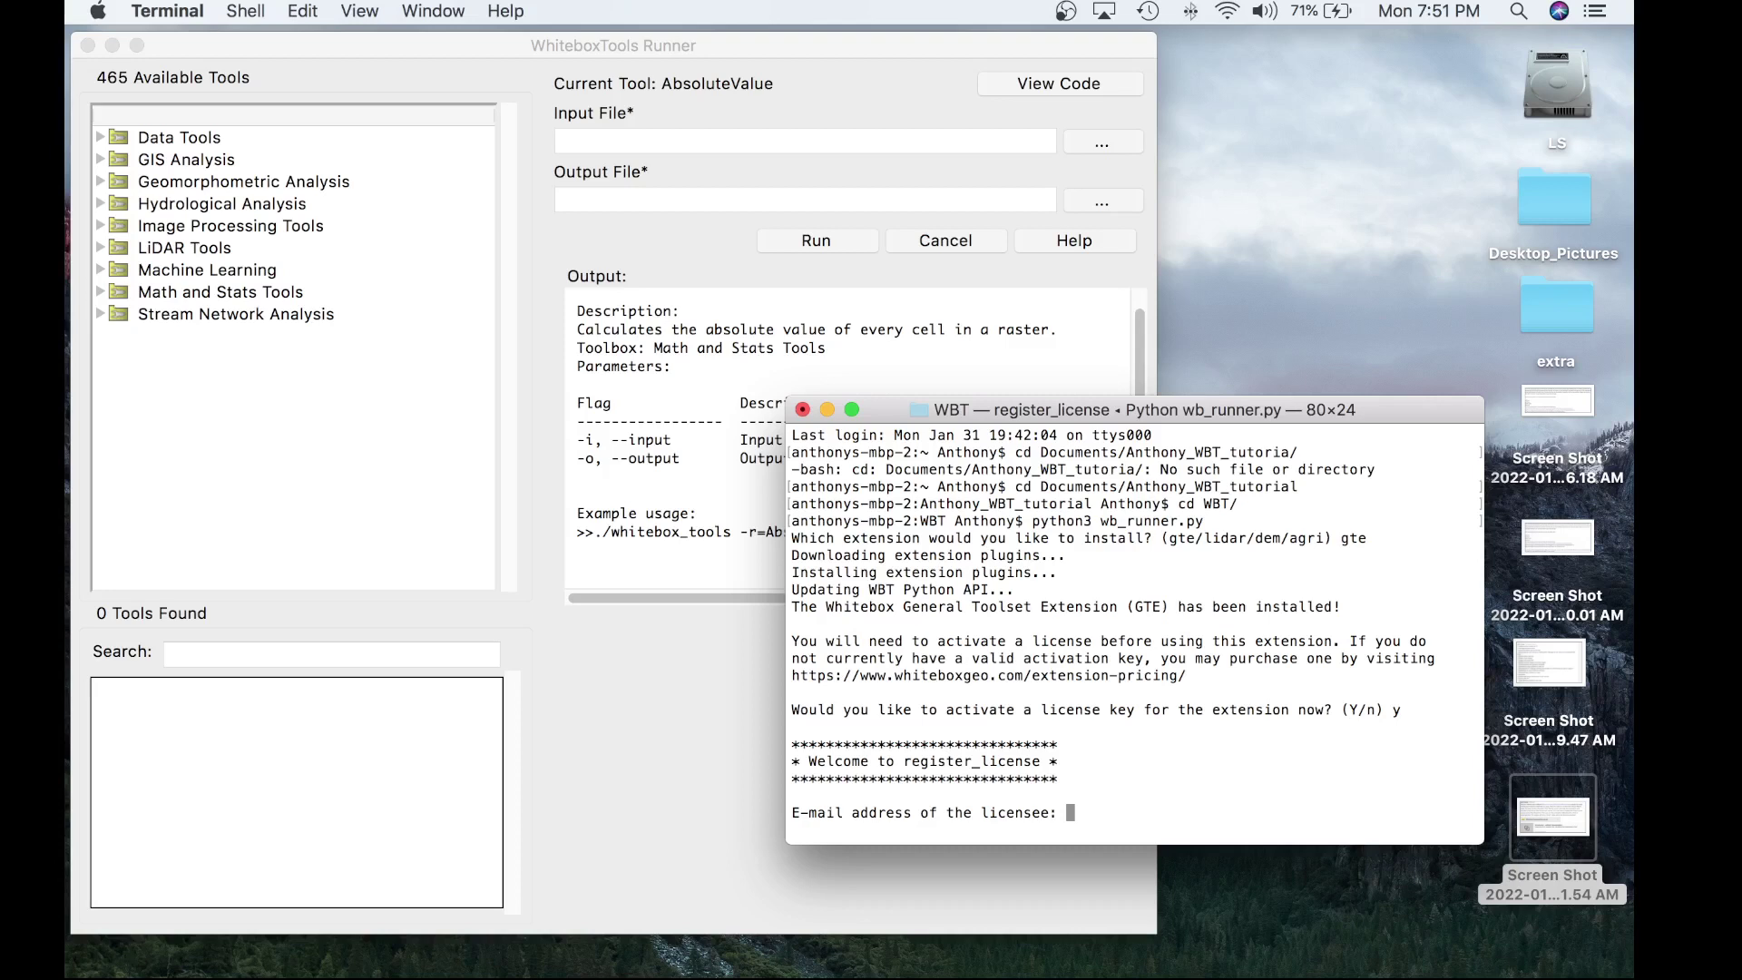
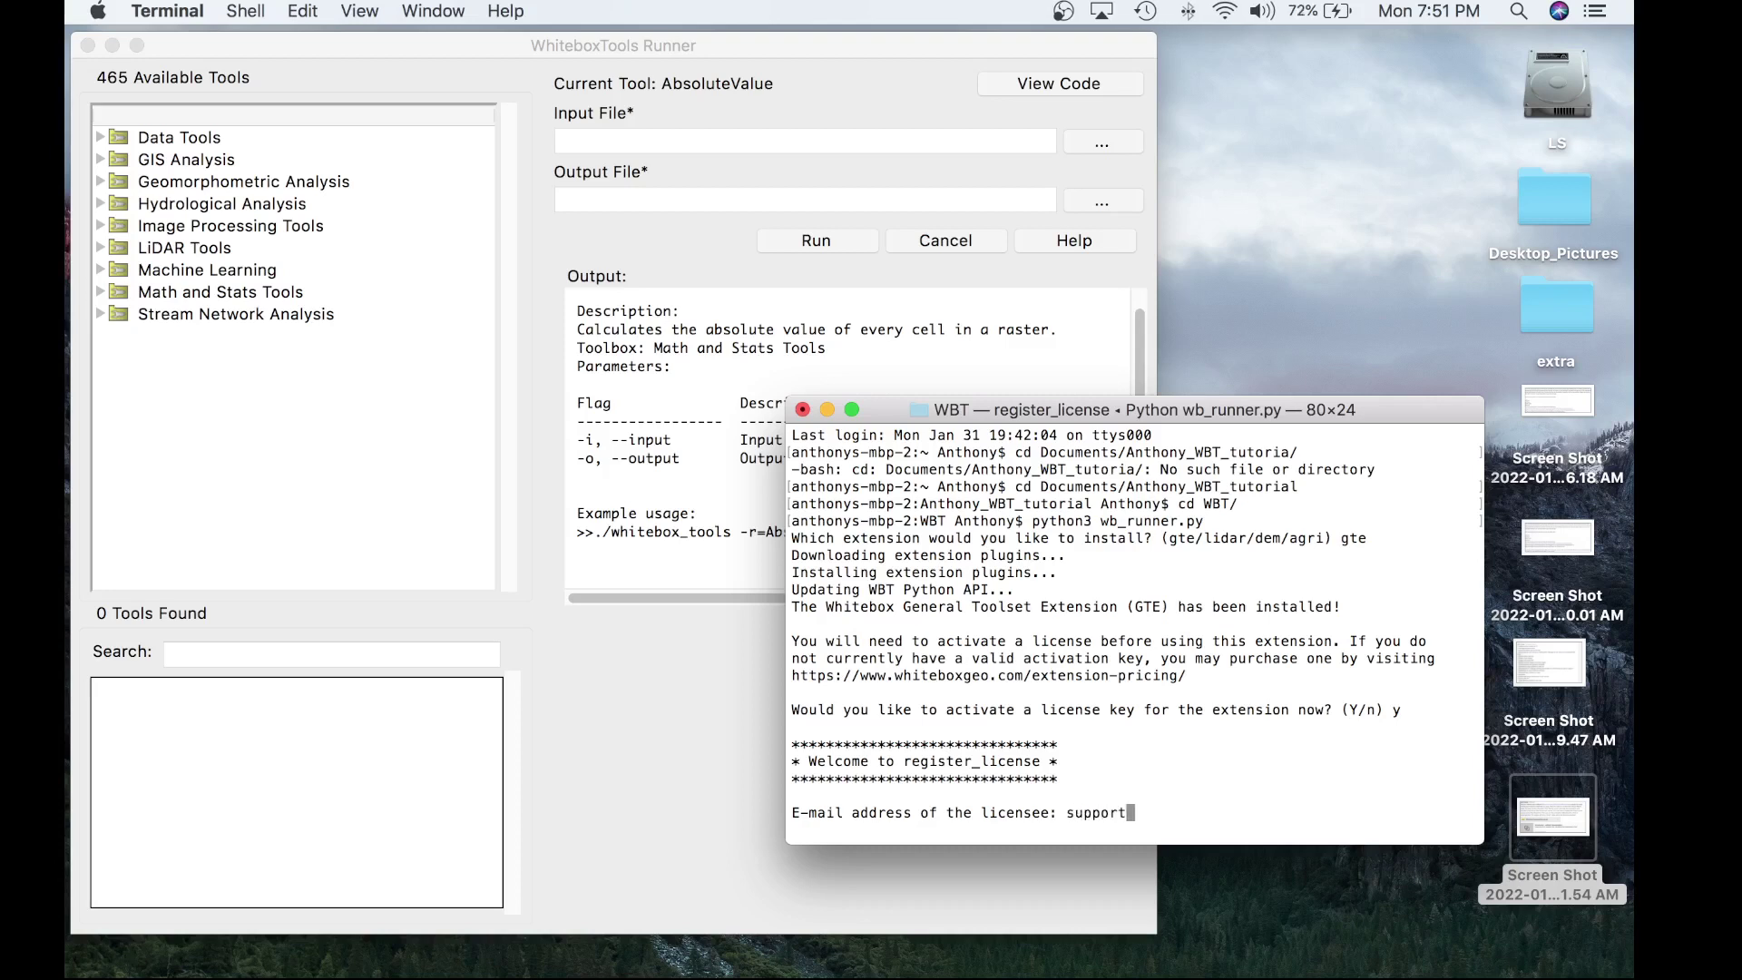
key("Return")
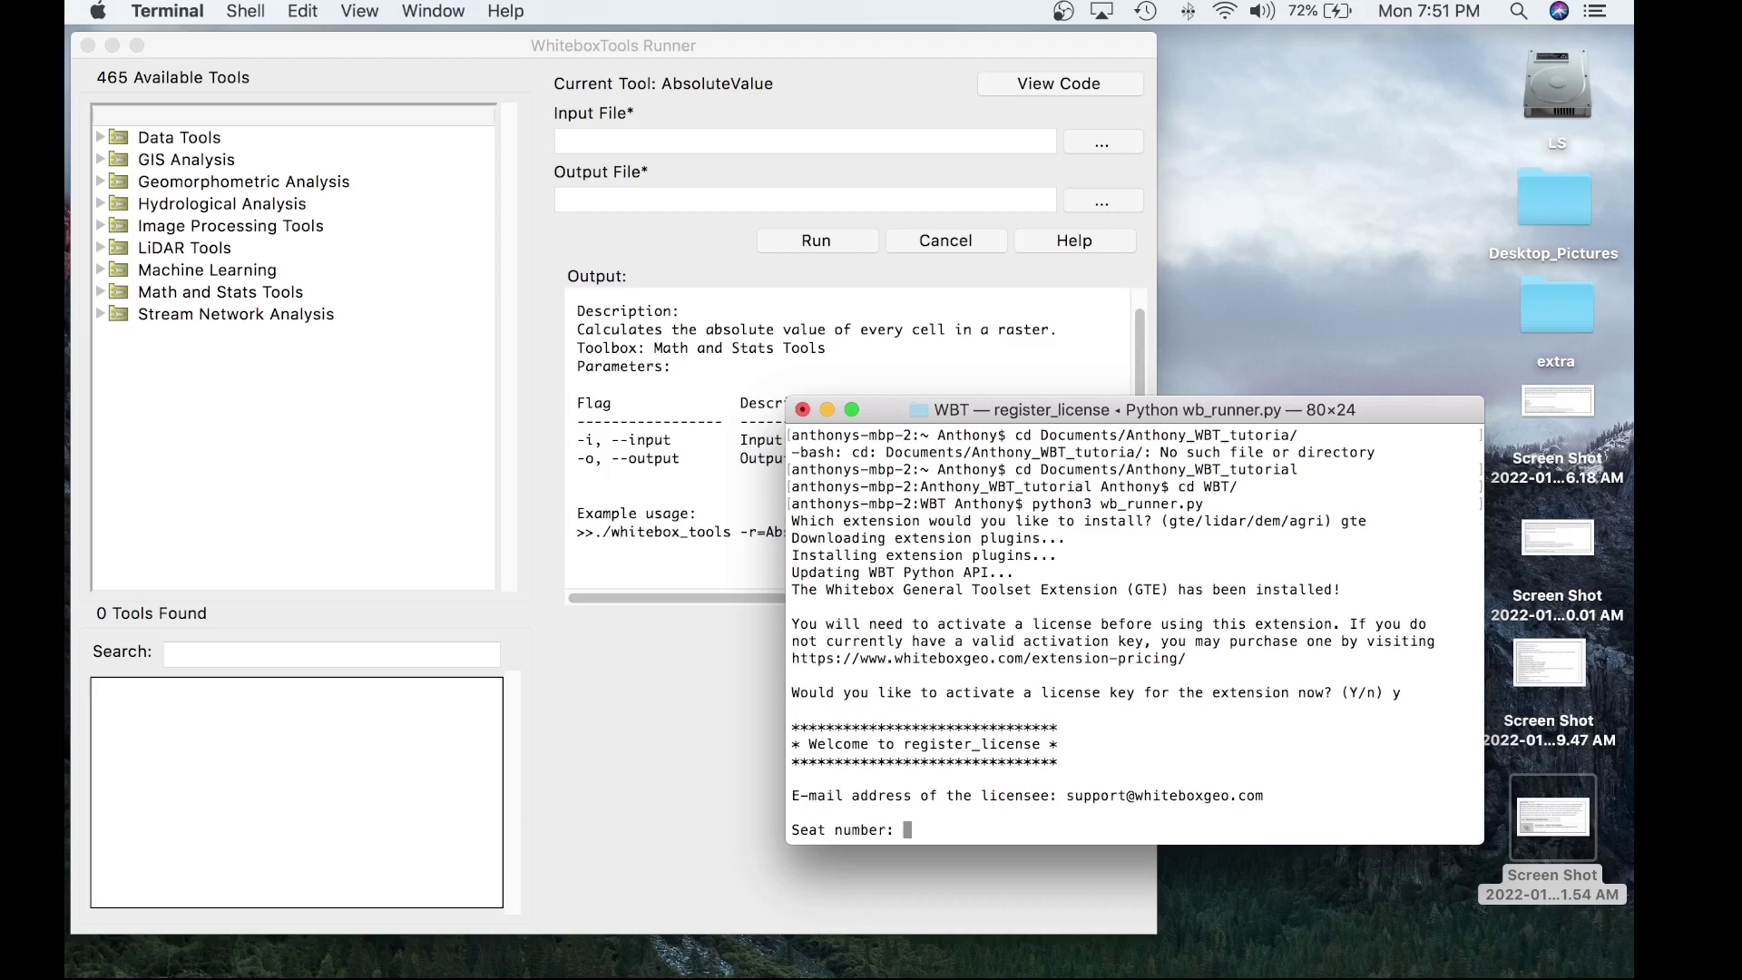
type("1")
key("Return")
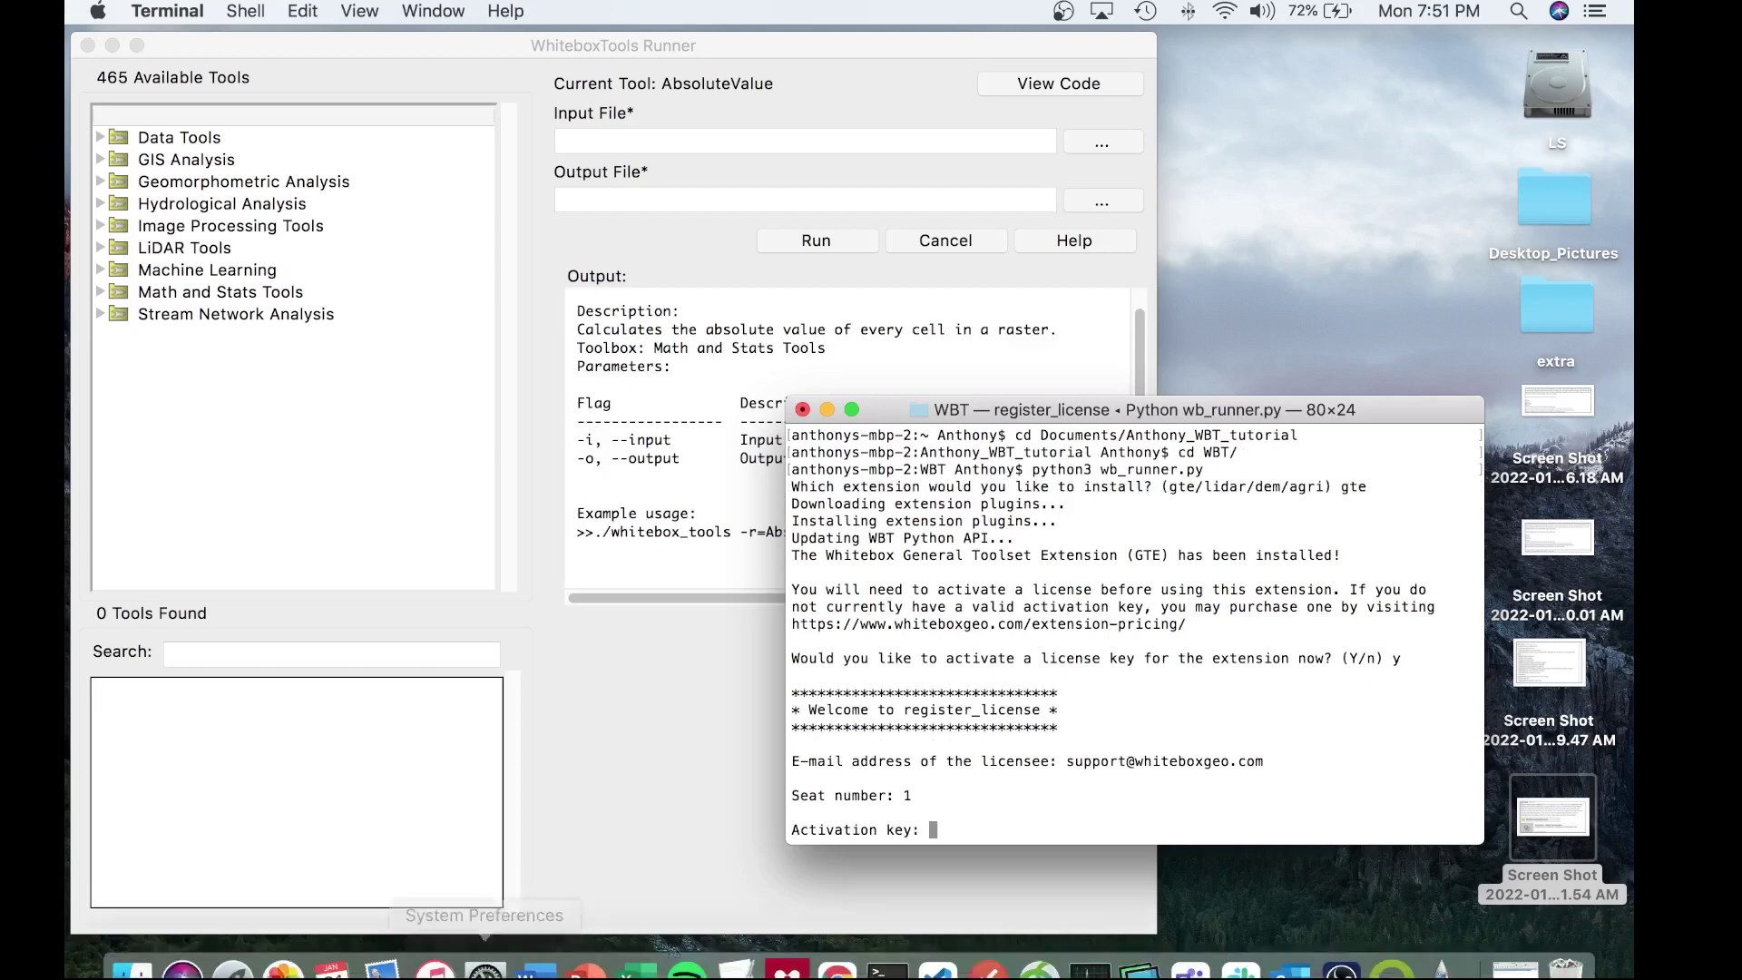
- Paste the activation key saved in TextEdit at Terminal's activation key prompt and submit it
left_click(753, 953)
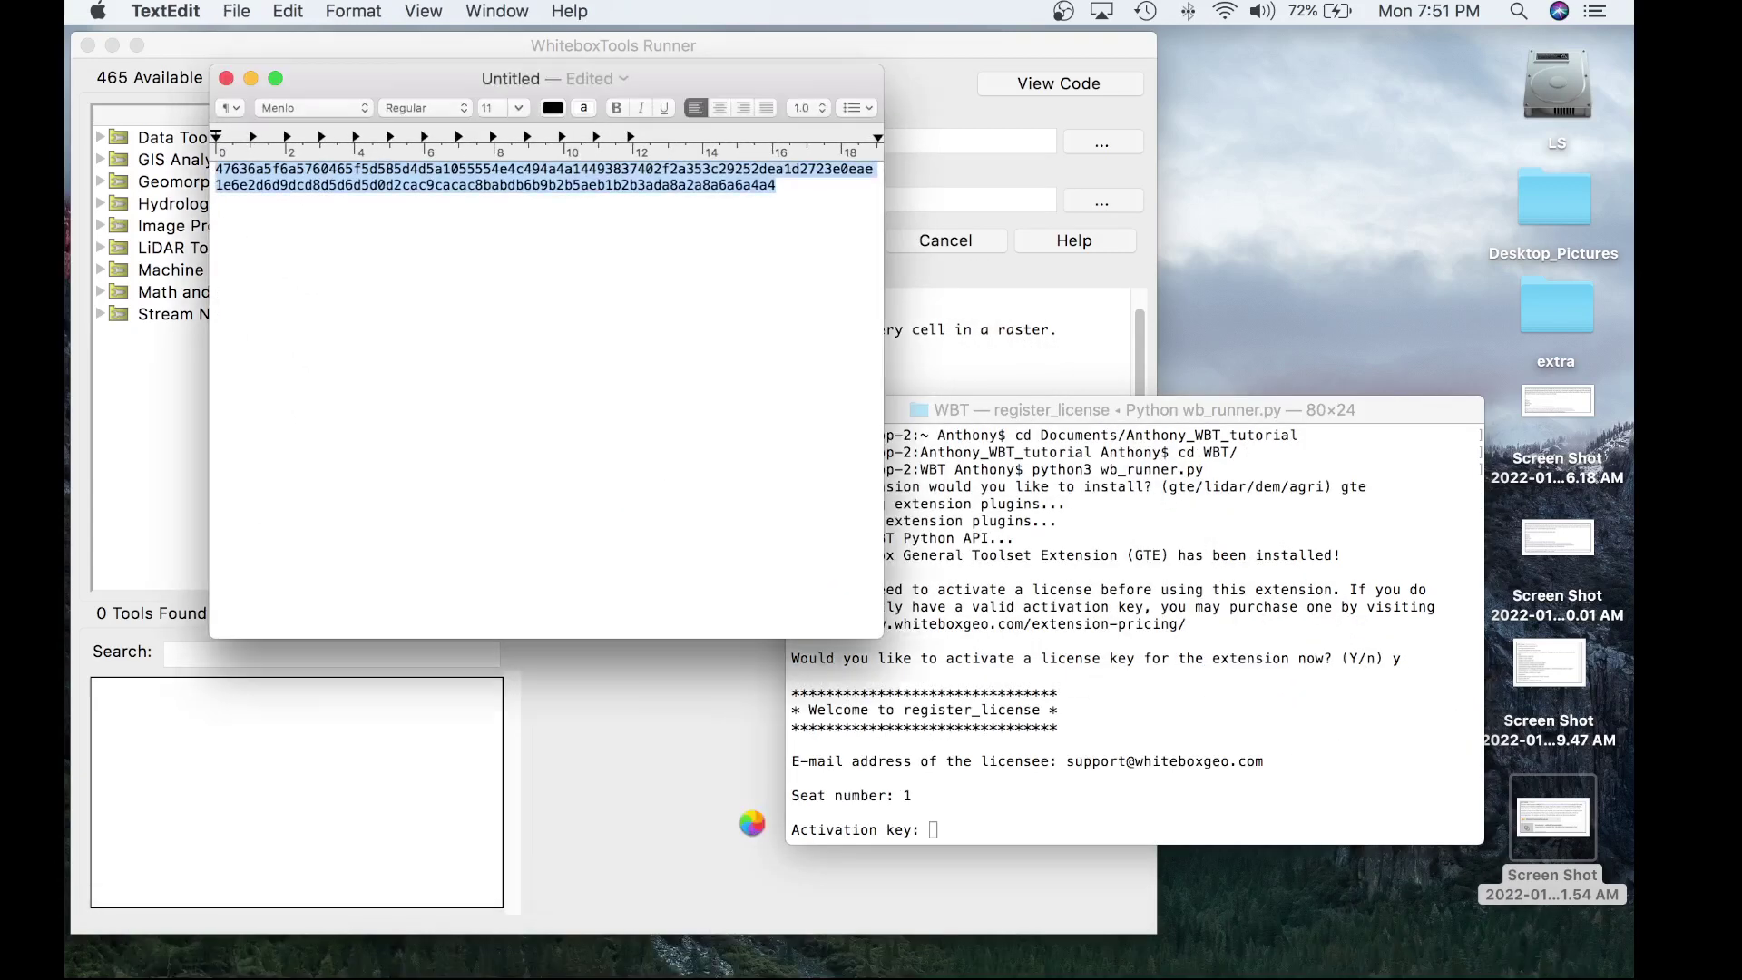
left_click(1086, 792)
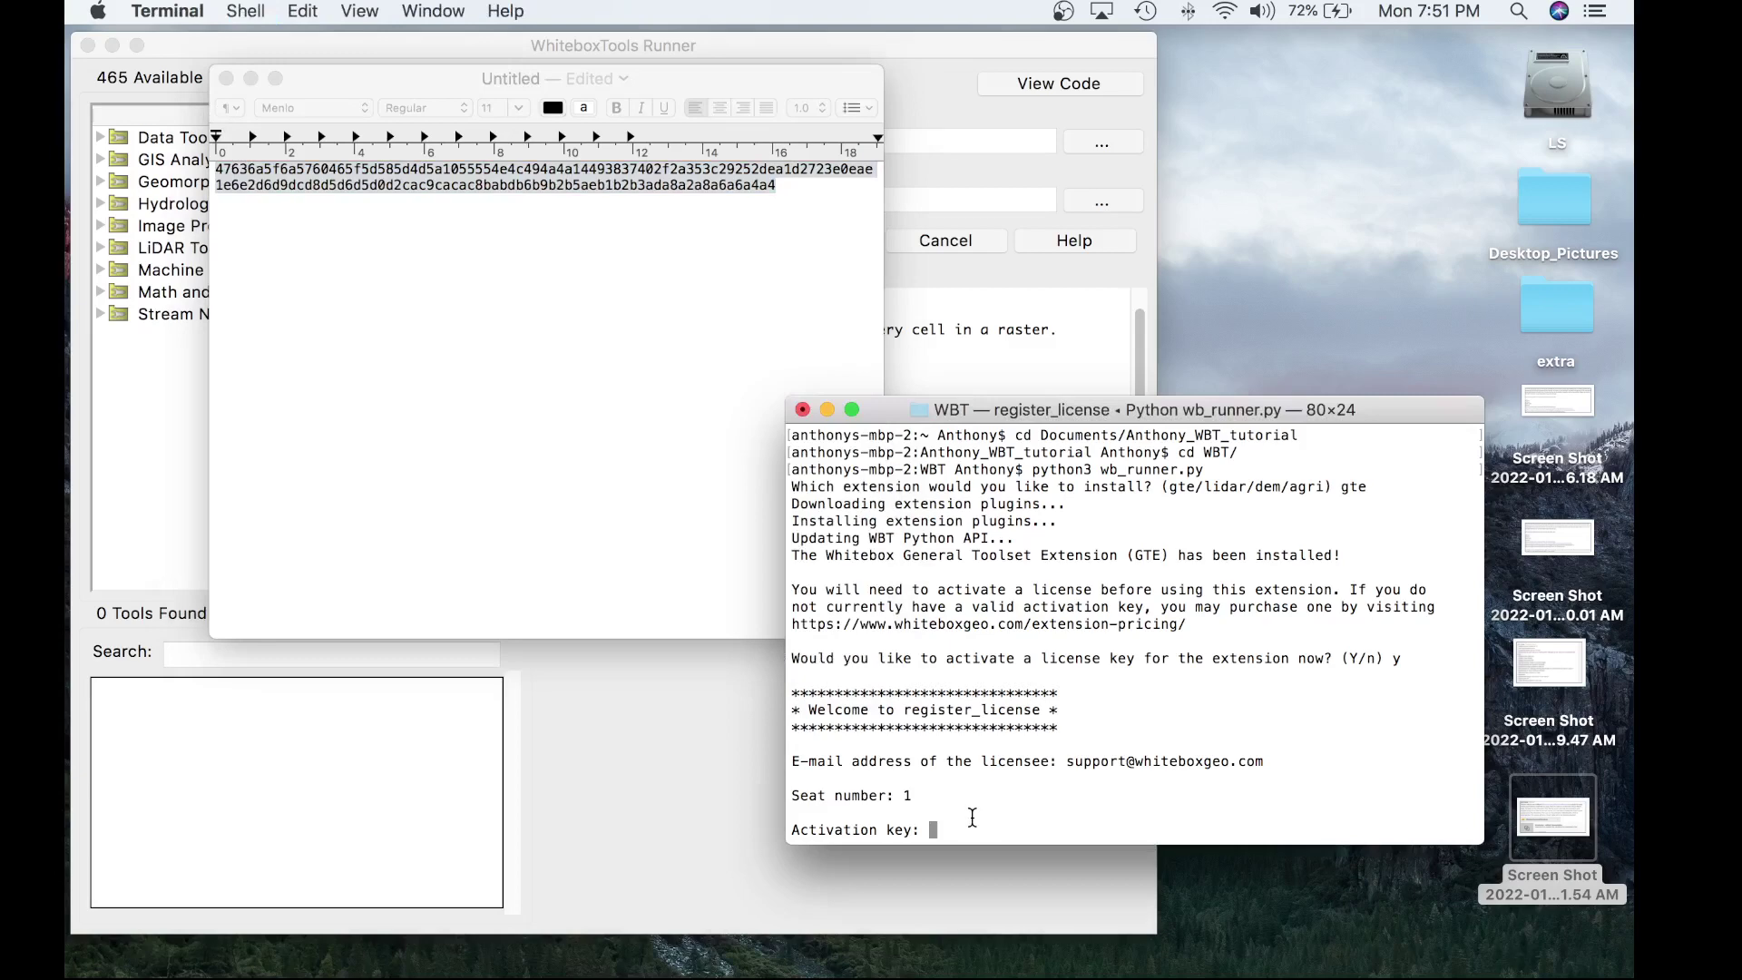
key("super+v")
left_click(251, 79)
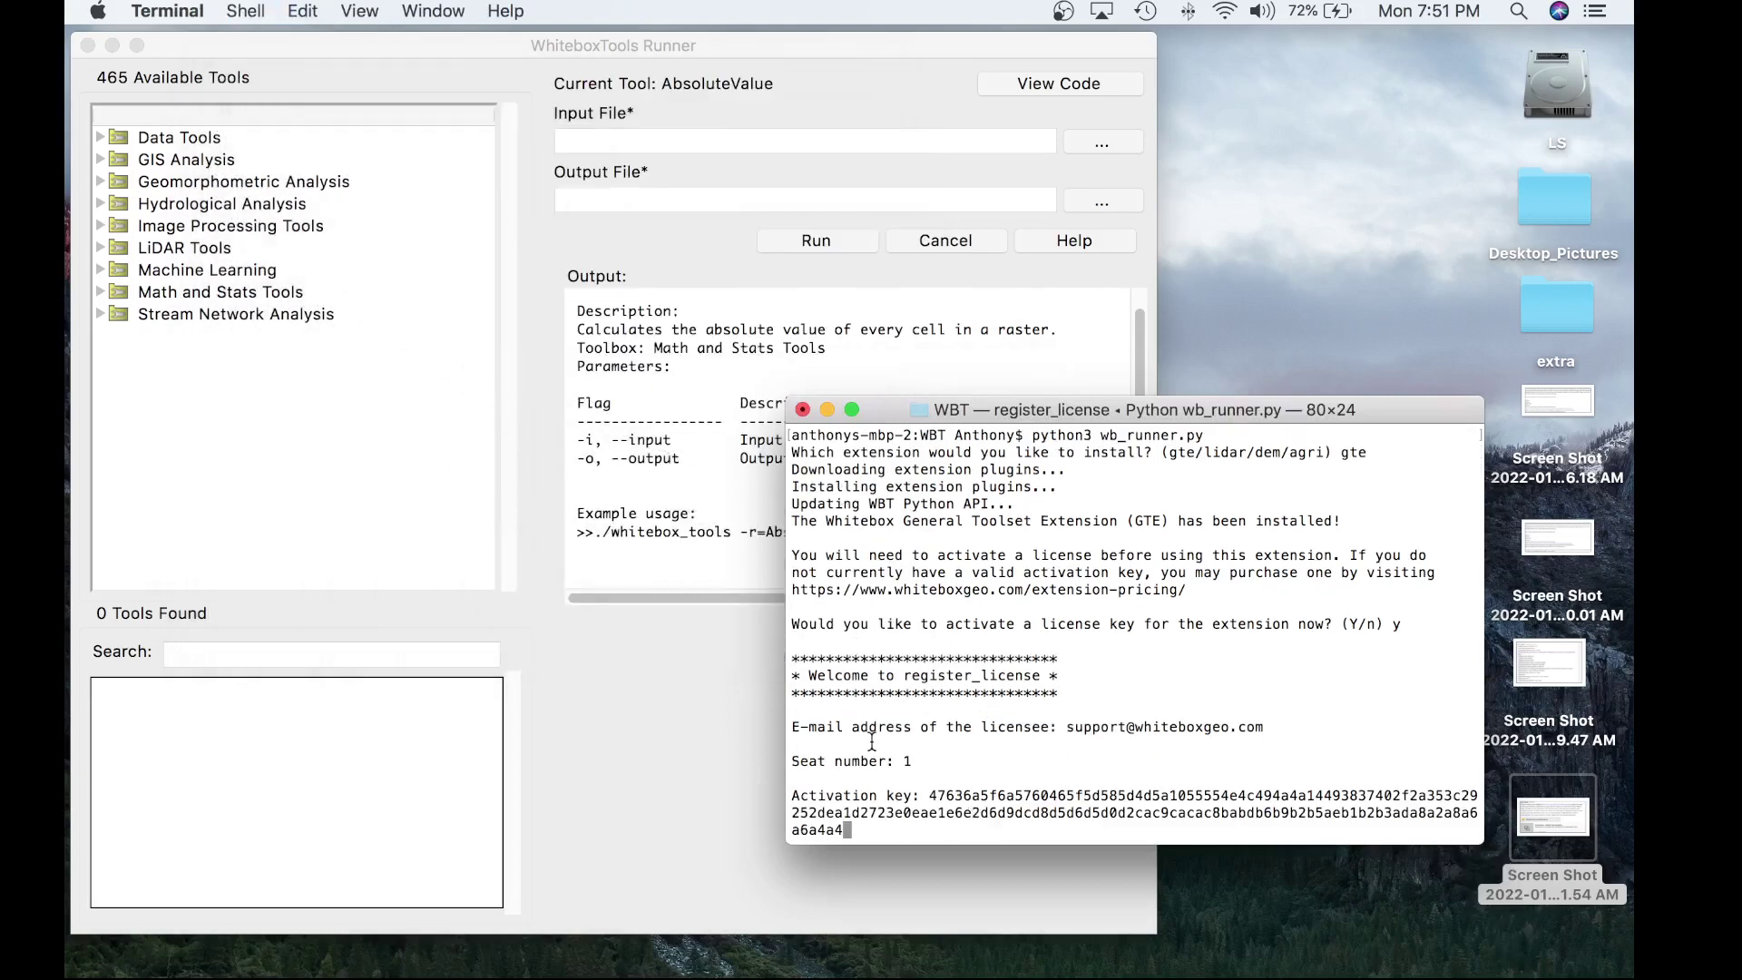
key("Return")
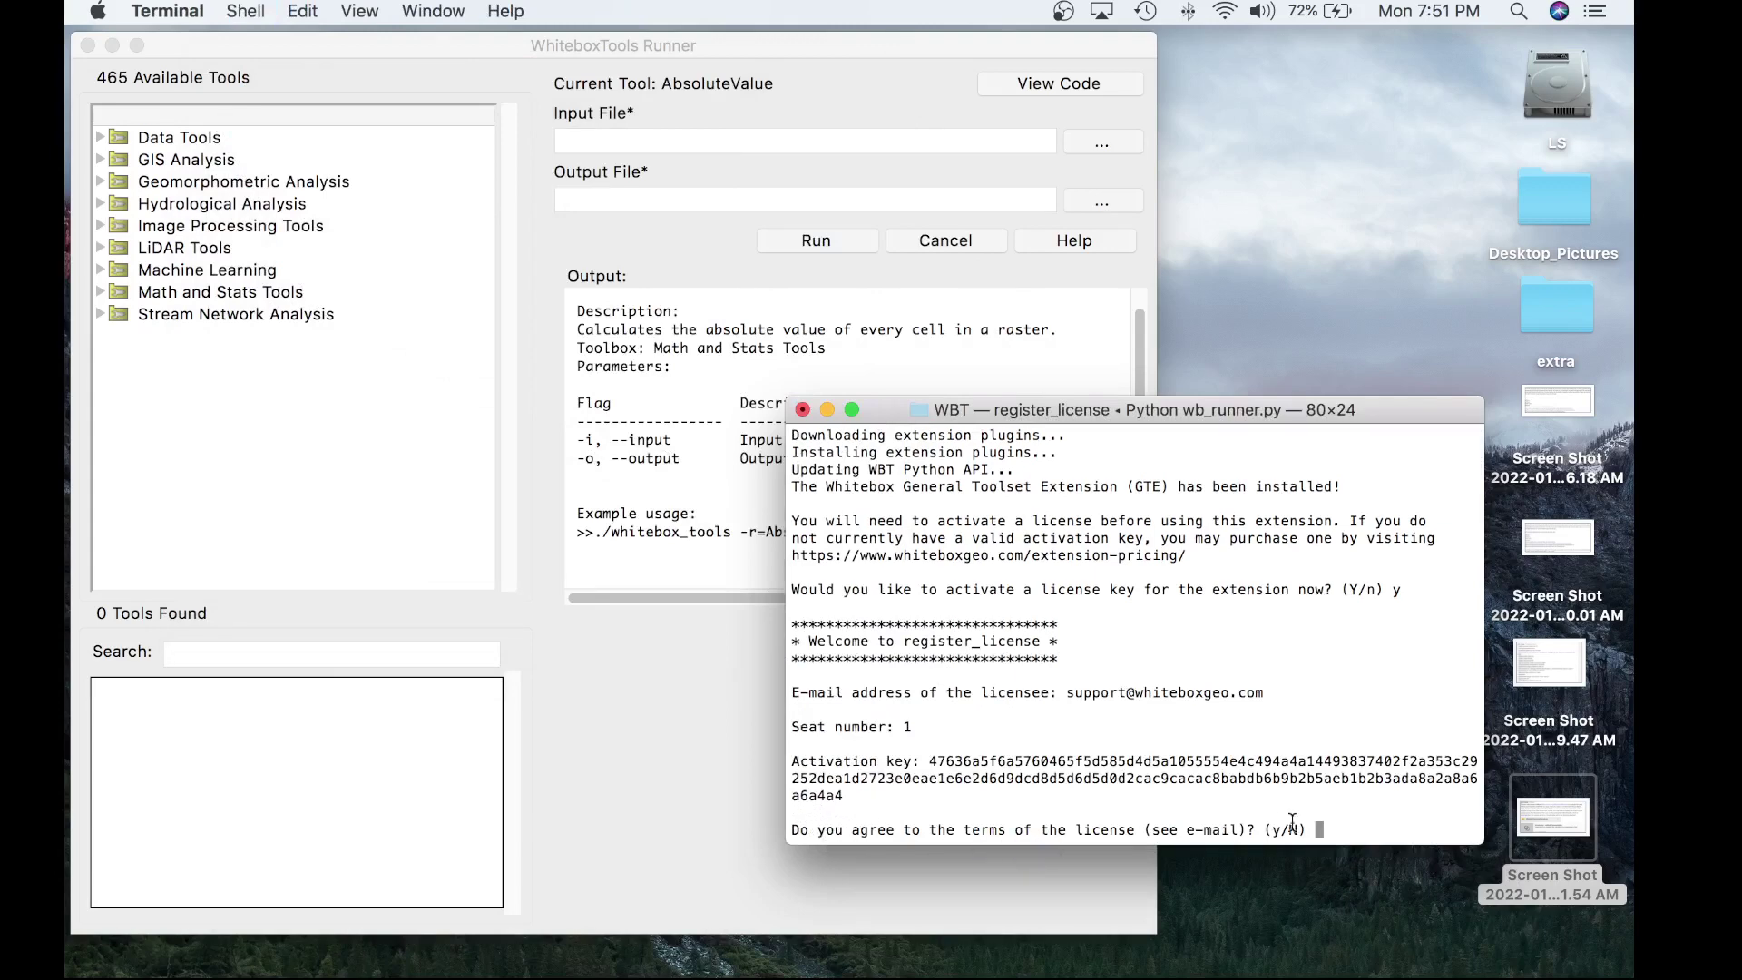
- Agree to the license terms with y and decline activating another license with n
type("y")
key("Return")
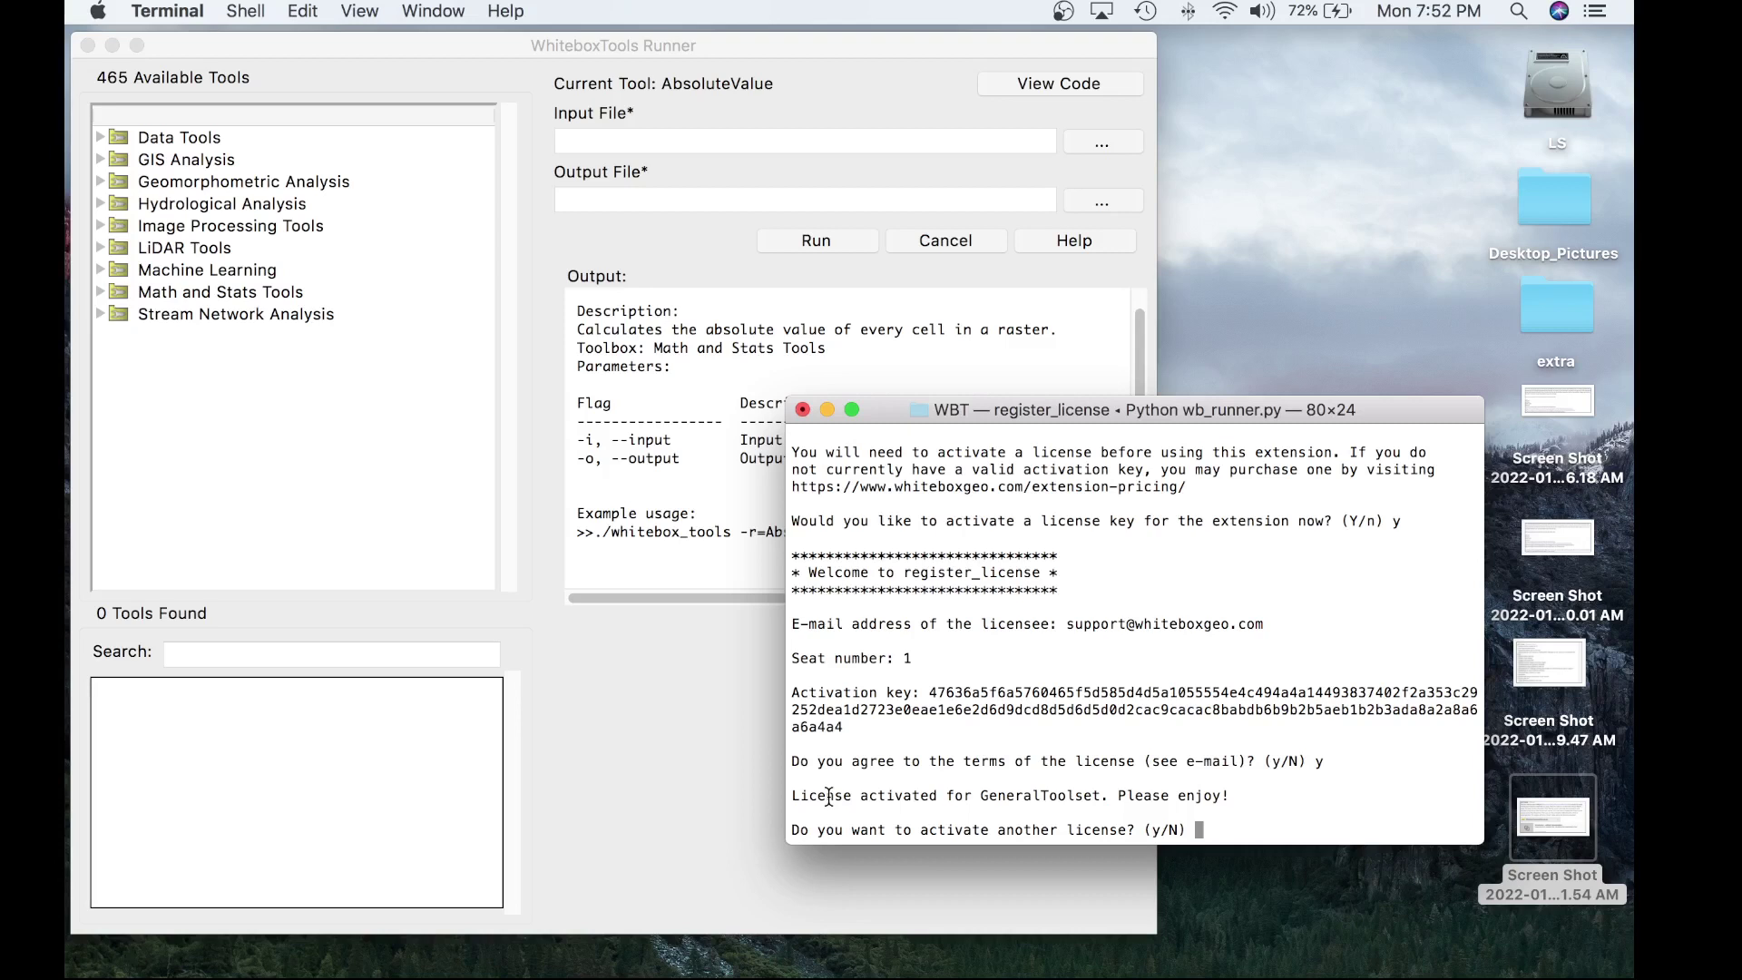
type("n")
key("Return")
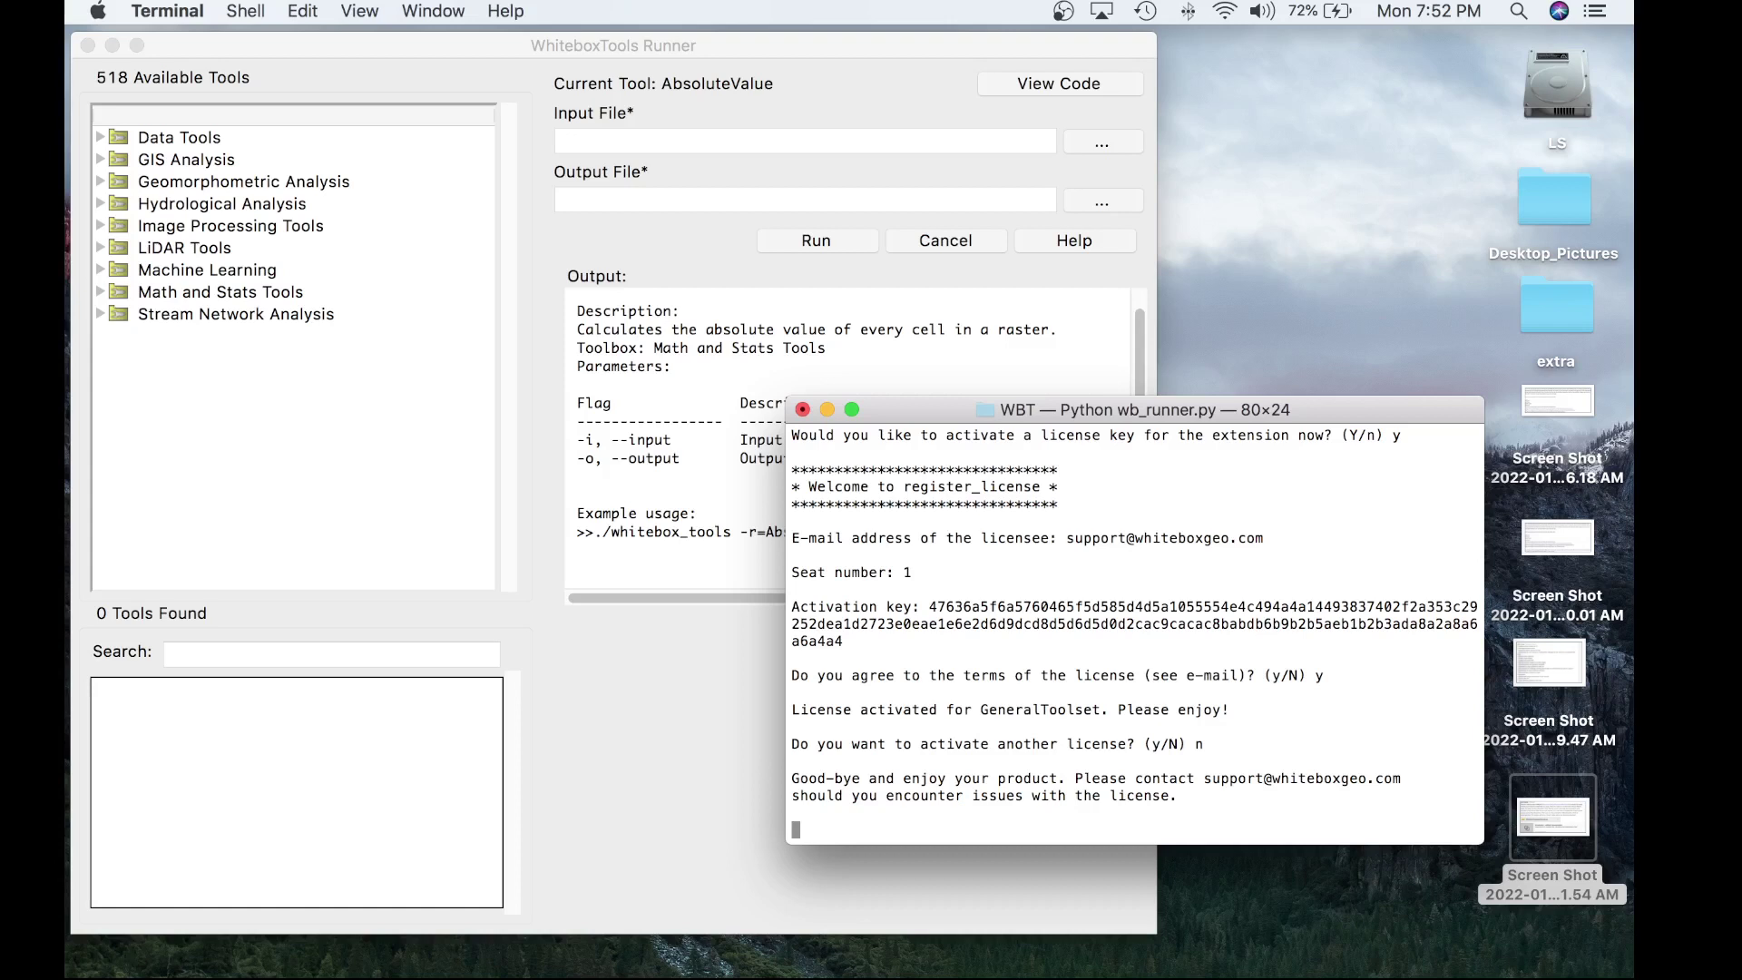
left_click(530, 133)
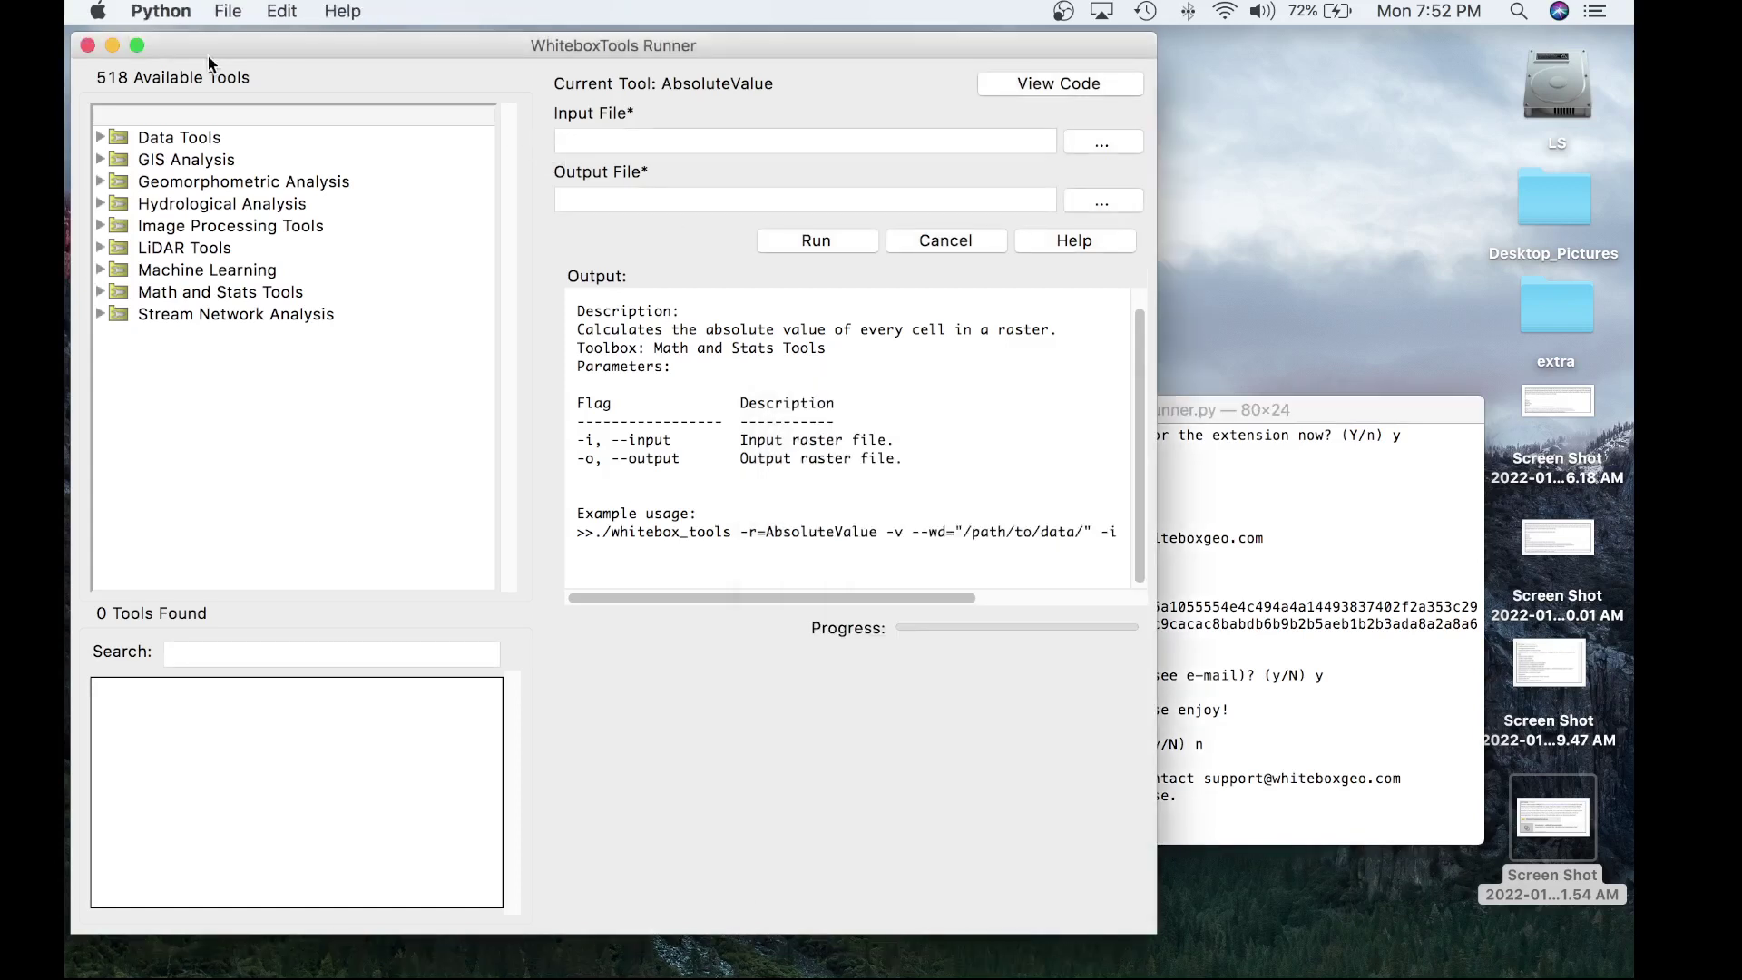